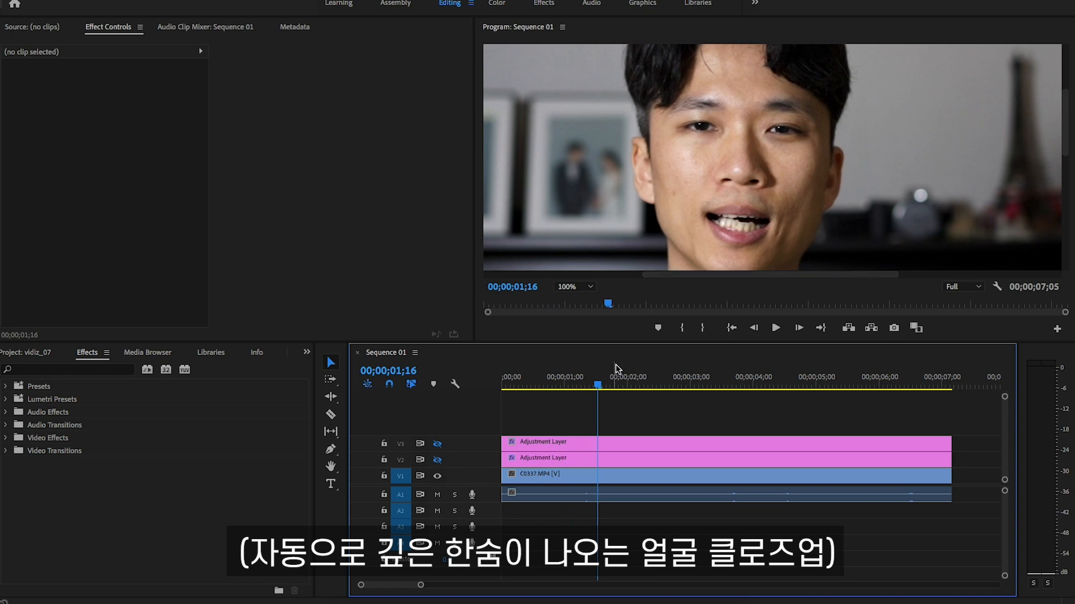
Scrub through the finished sequence and turn on the output of tracks V2 and V3 to preview the retouched face
drag(607, 387, 689, 395)
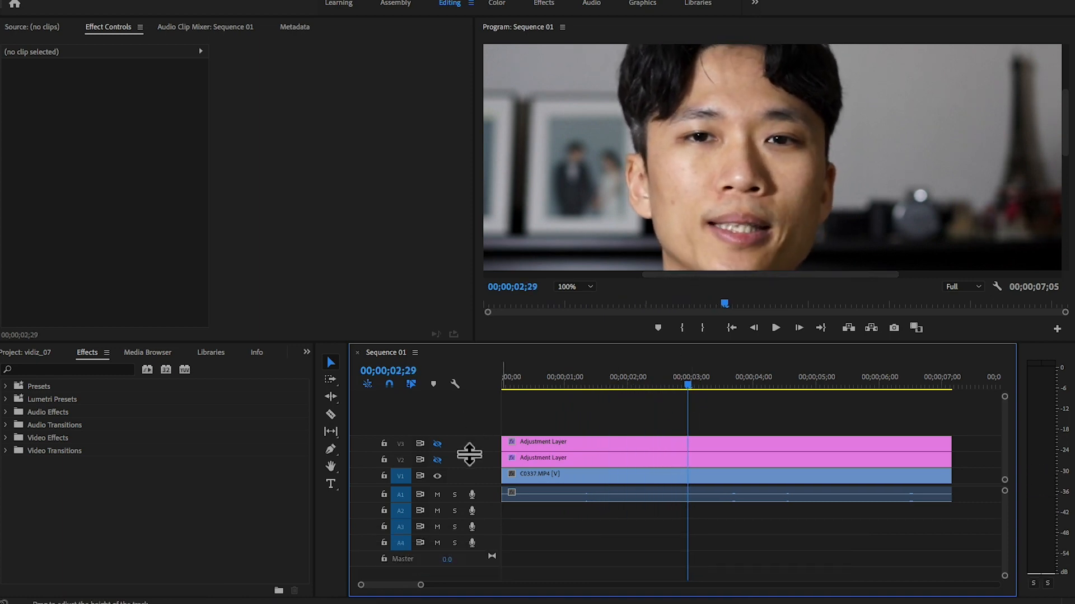
click(437, 460)
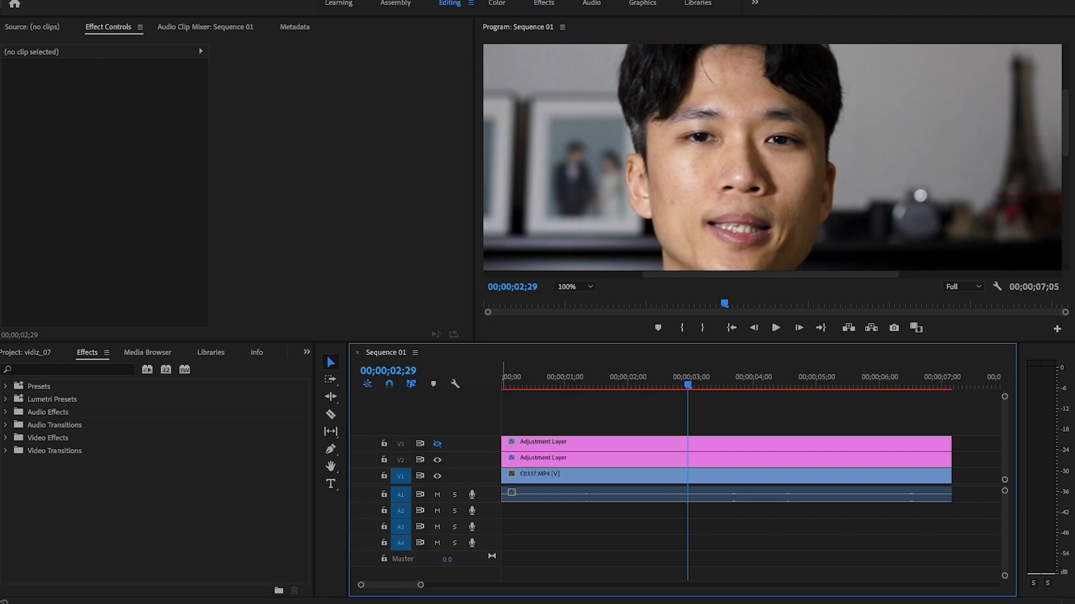
click(437, 445)
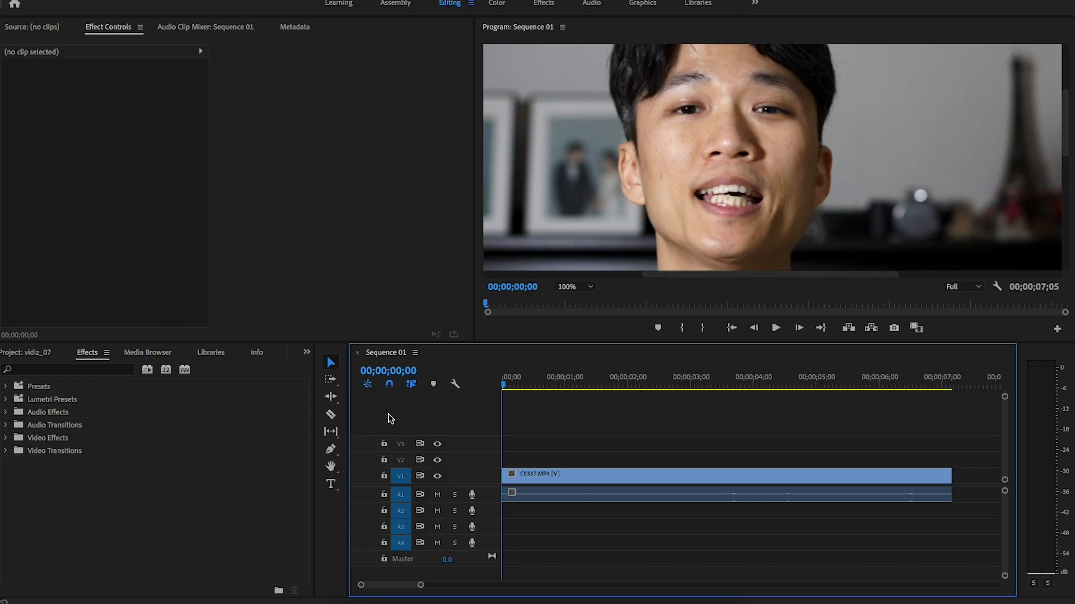
Create a 1920 x 1080 adjustment layer at 29.97 fps in the project and delete the older adjustment layer
click(40, 353)
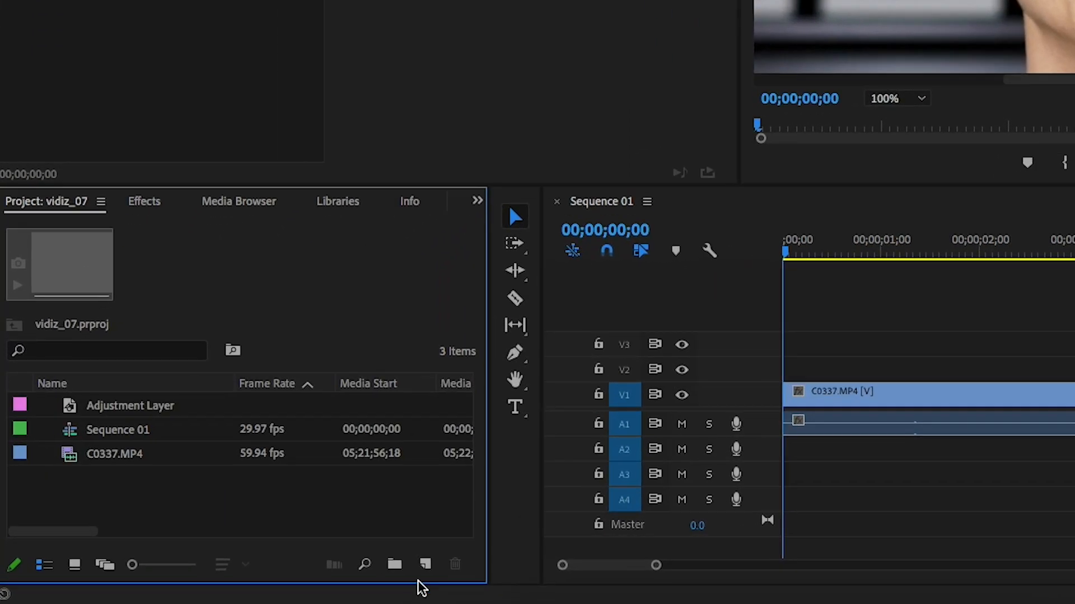
click(425, 566)
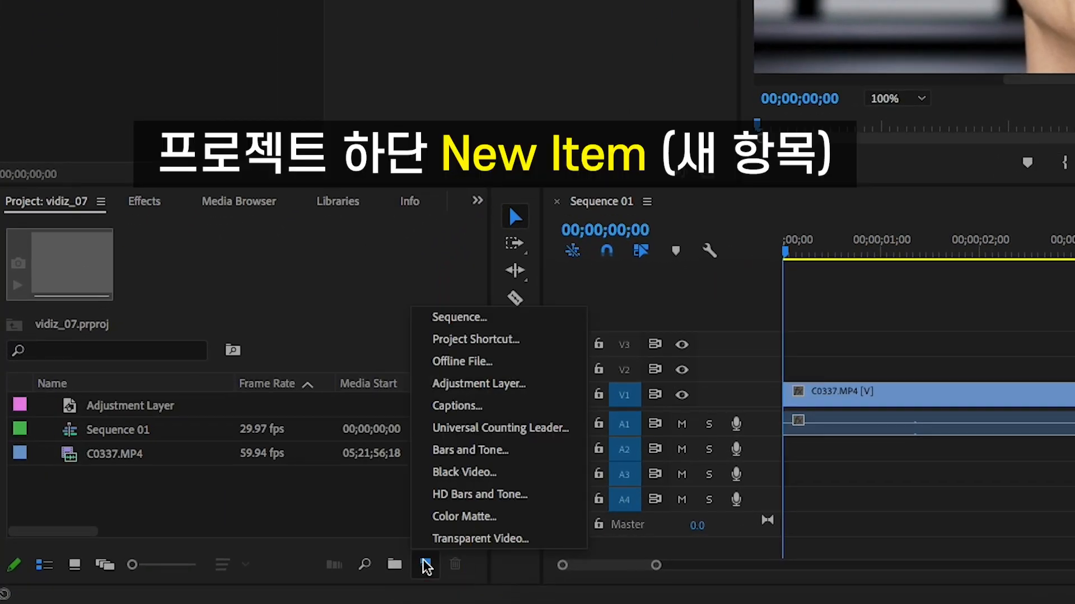
click(451, 386)
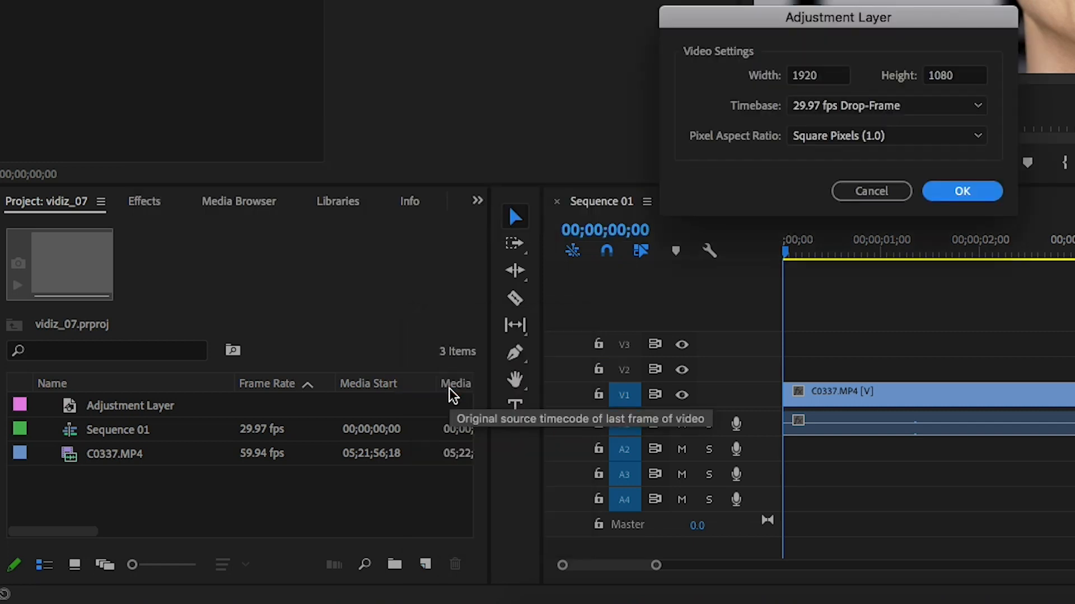
click(975, 197)
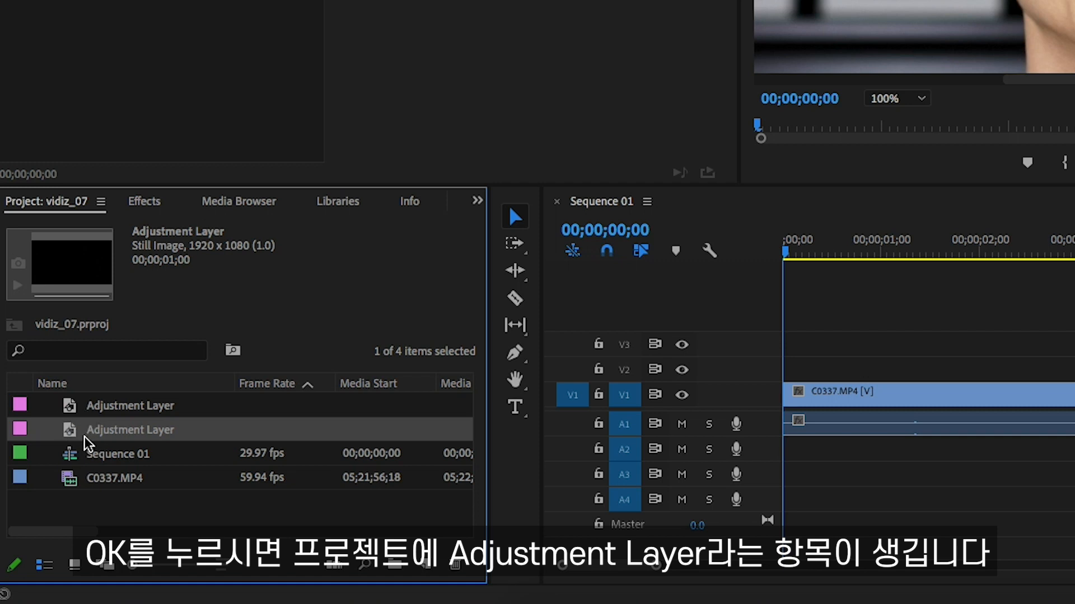
click(95, 407)
key(Delete)
Place the adjustment layer on V2 above C0337.MP4 from the sequence start and extend it to the clip's end
click(72, 414)
drag(70, 413, 778, 377)
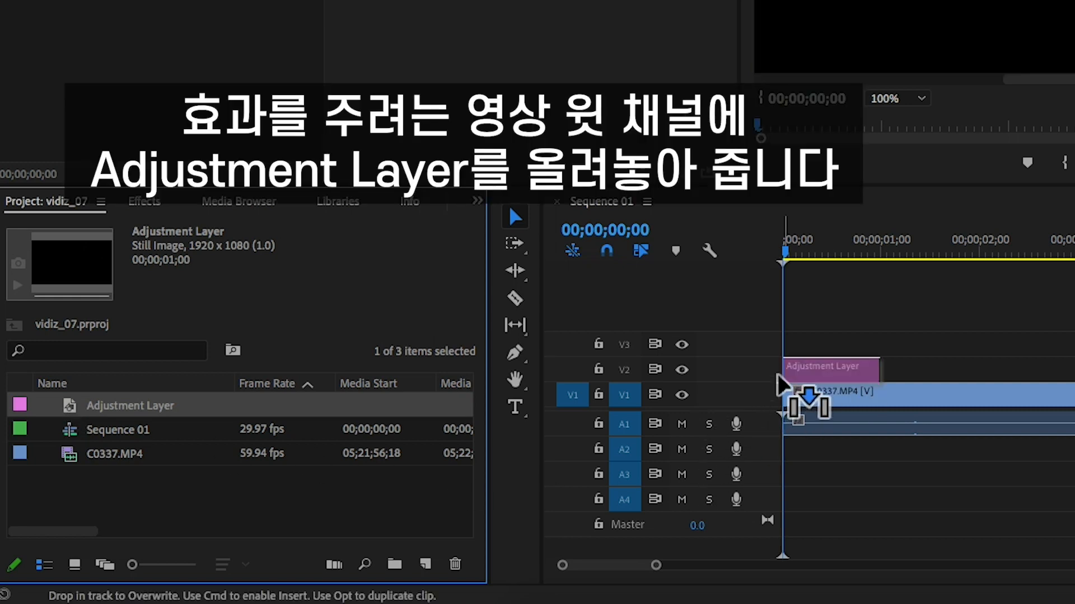
drag(778, 376, 780, 383)
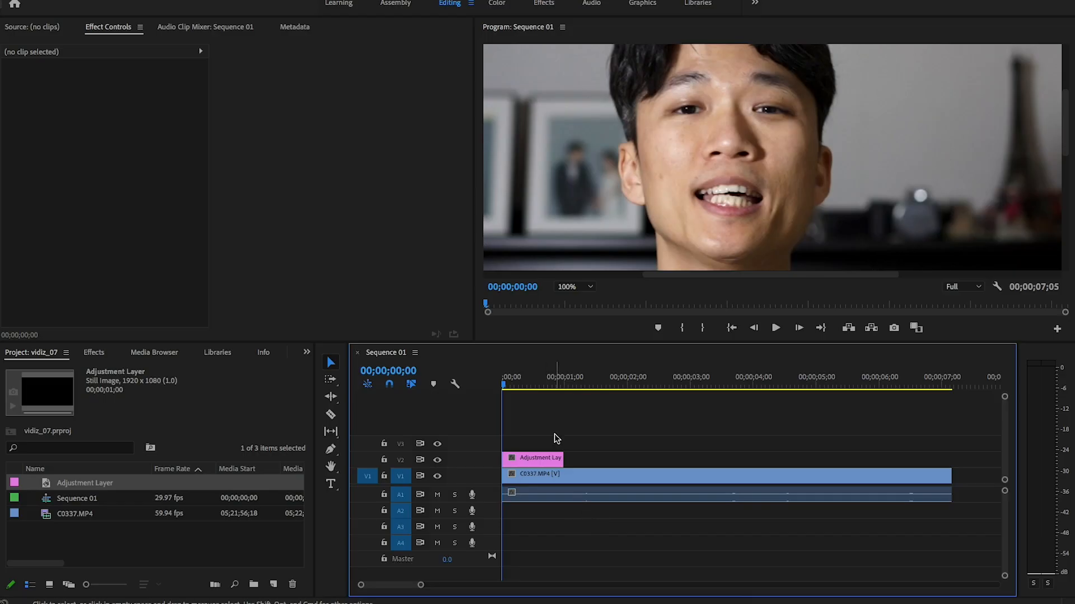
drag(558, 458, 945, 502)
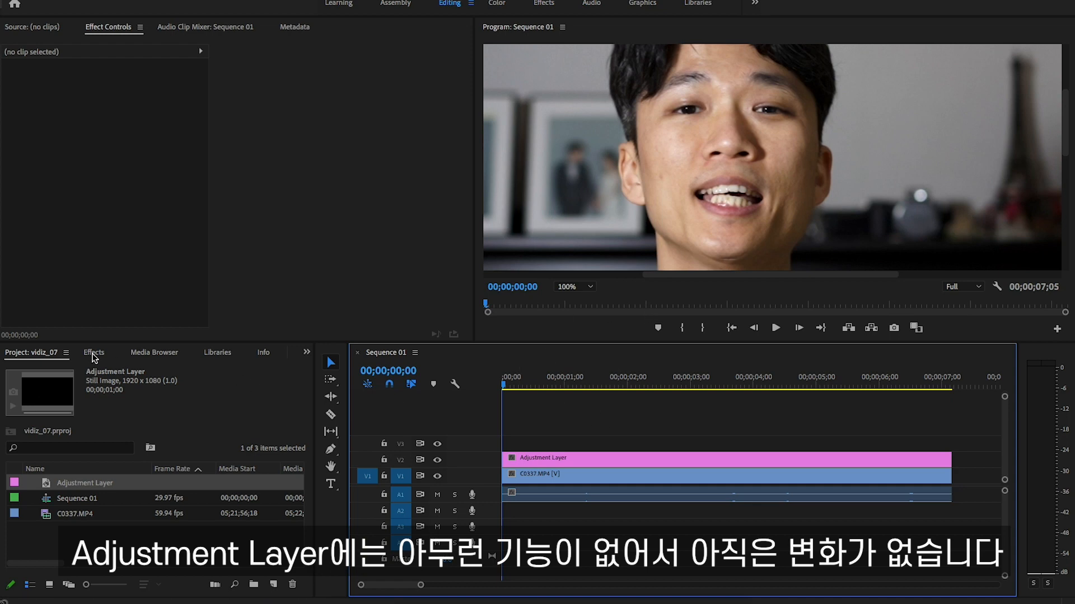
Apply Gaussian Blur to the adjustment layer and set its Blurriness to 10
click(94, 358)
click(65, 370)
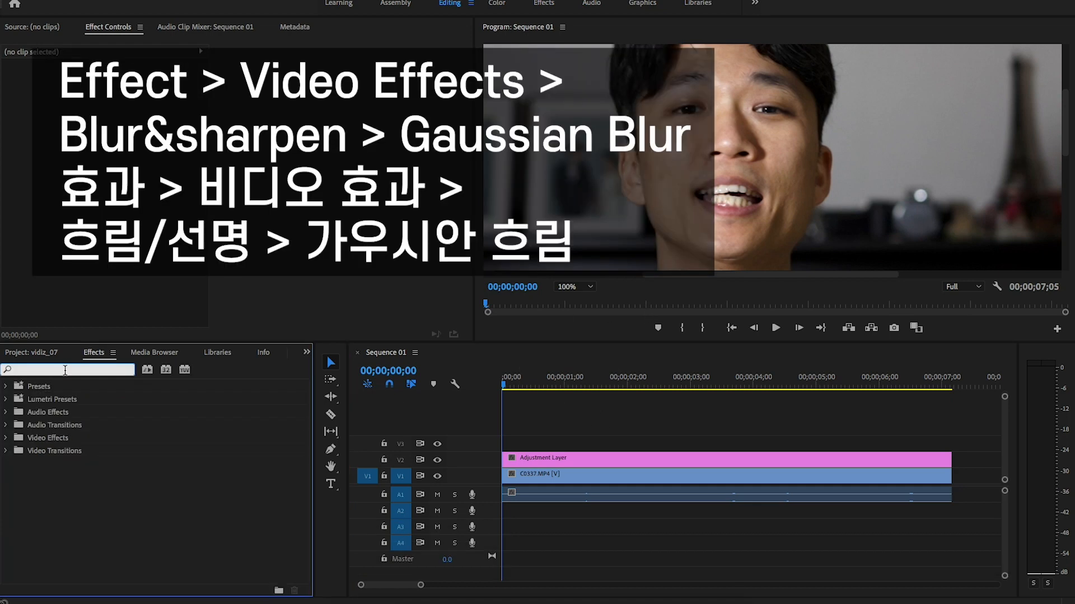
text(gau)
drag(62, 500, 551, 458)
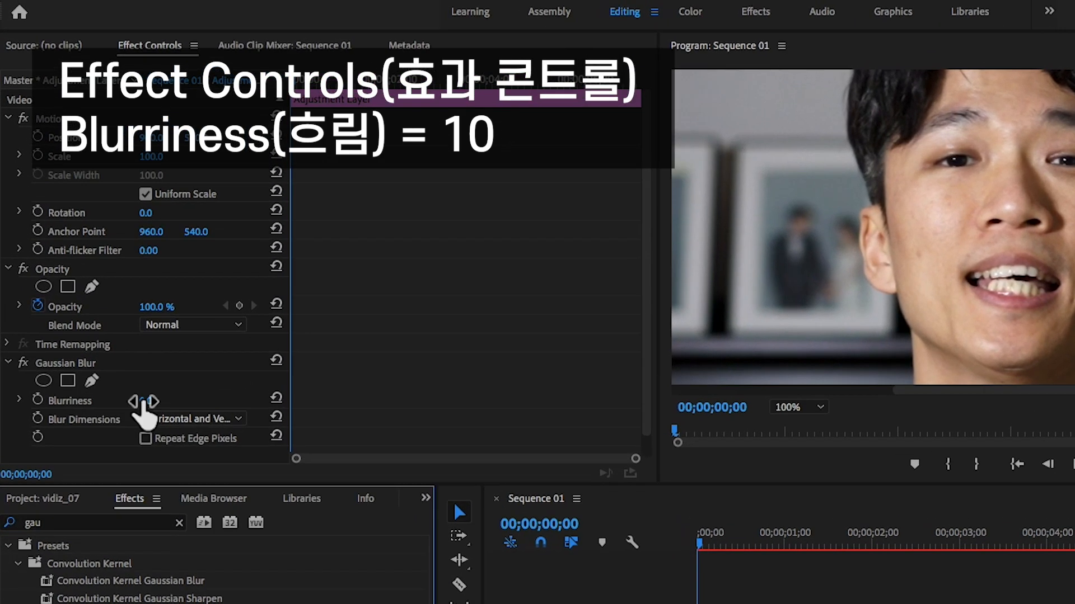
click(106, 282)
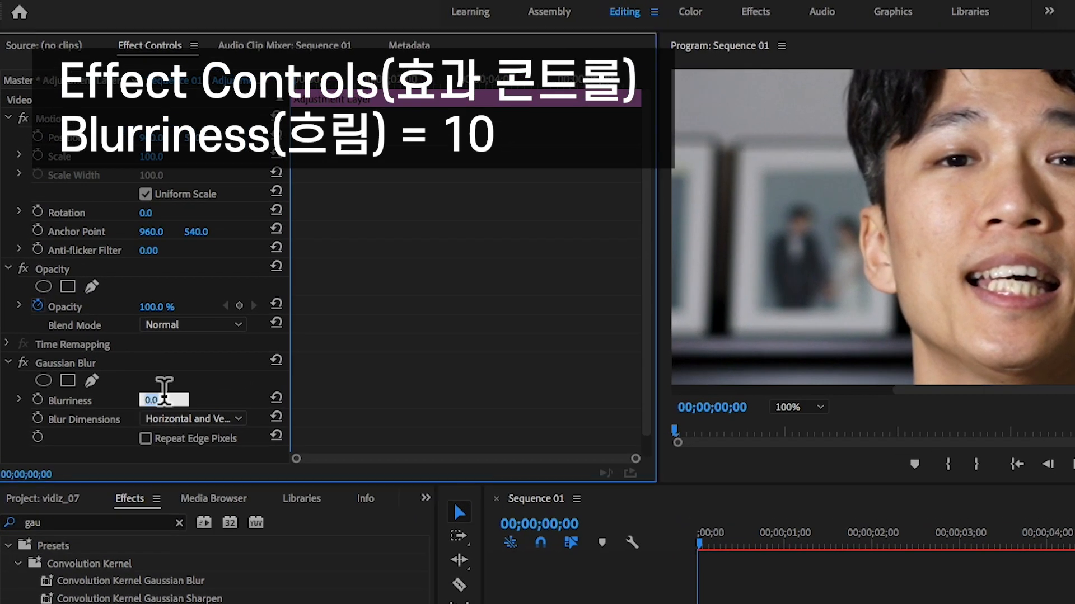
text(10)
key(Return)
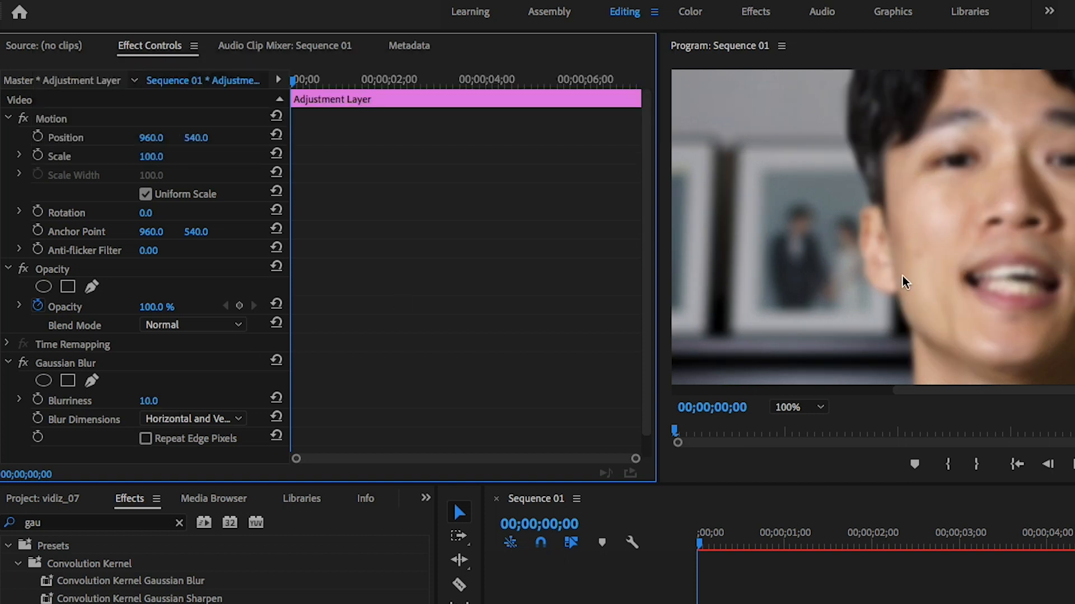
Draw a closed, curved pen mask for the Gaussian Blur around the subject's right cheek, from under the eye to the jaw
click(56, 363)
scroll(84, 408, down, 1)
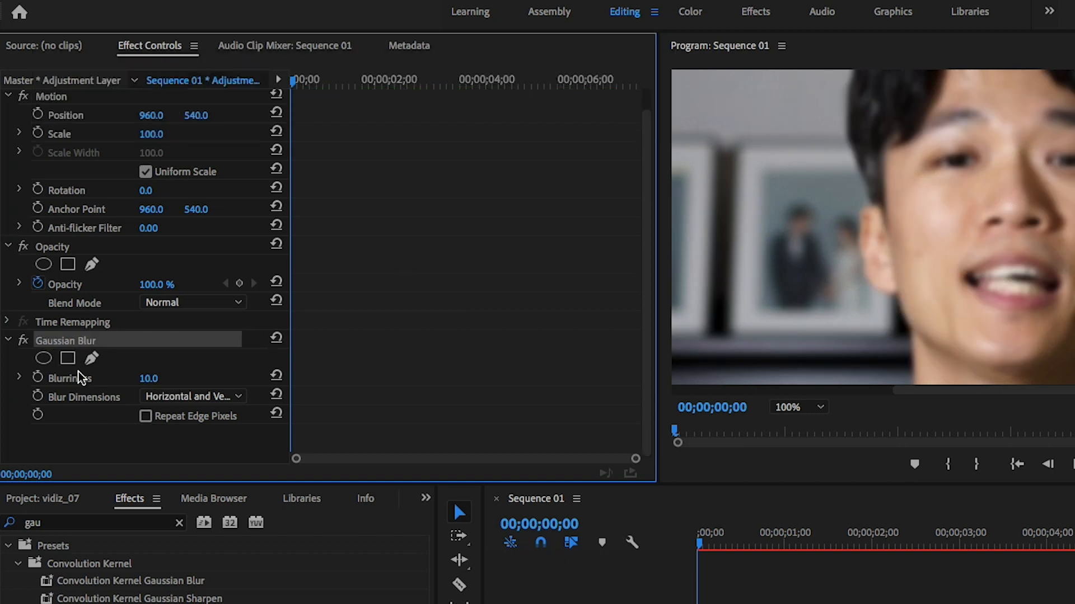
click(92, 359)
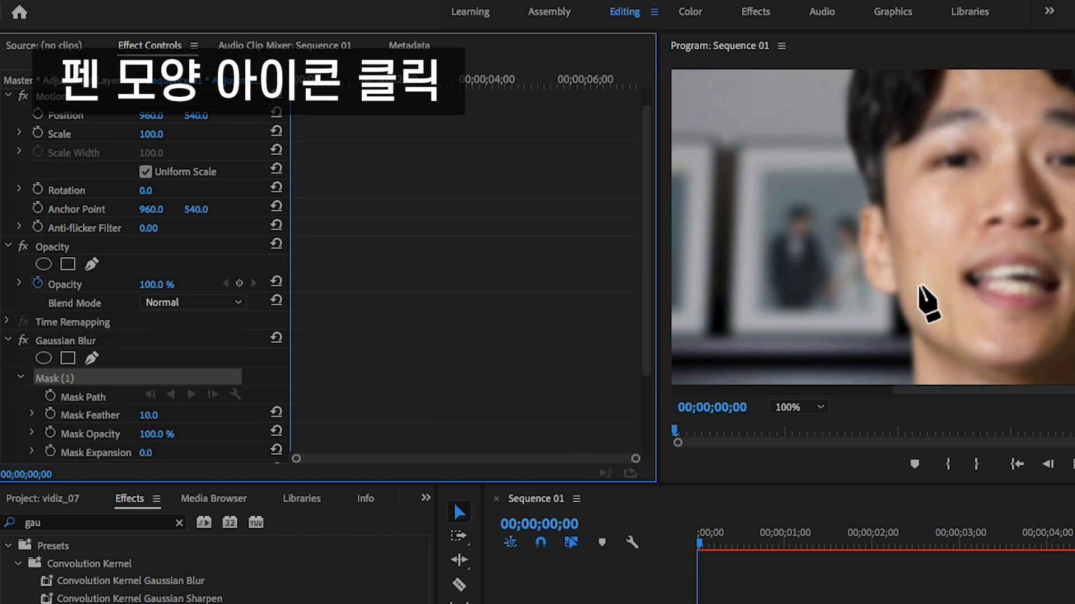
click(905, 205)
click(933, 188)
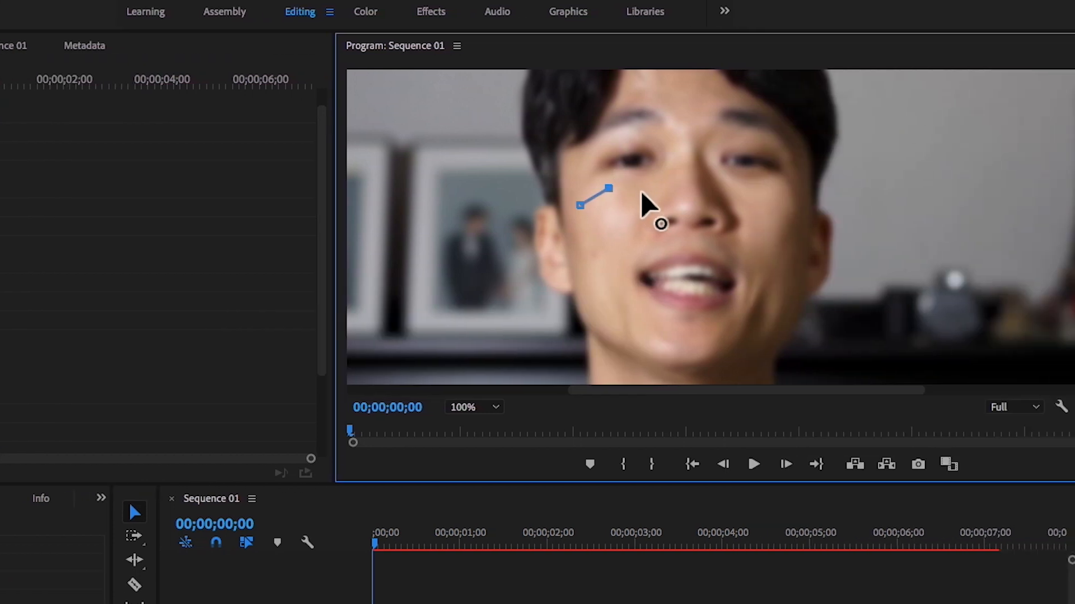
drag(637, 187, 642, 200)
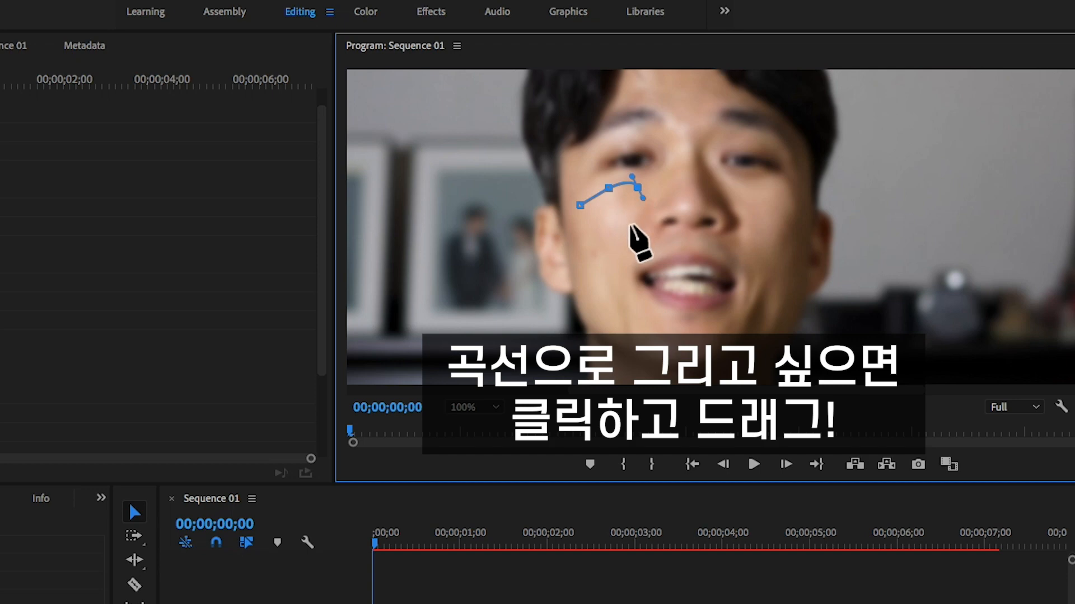
click(629, 226)
drag(619, 260, 595, 294)
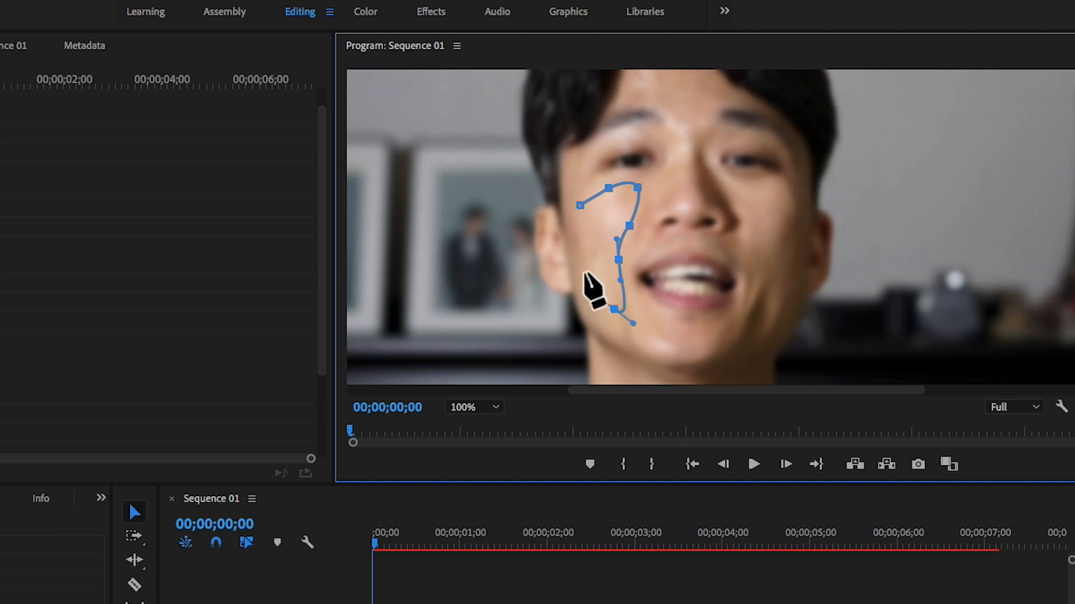
click(581, 260)
drag(580, 206, 581, 217)
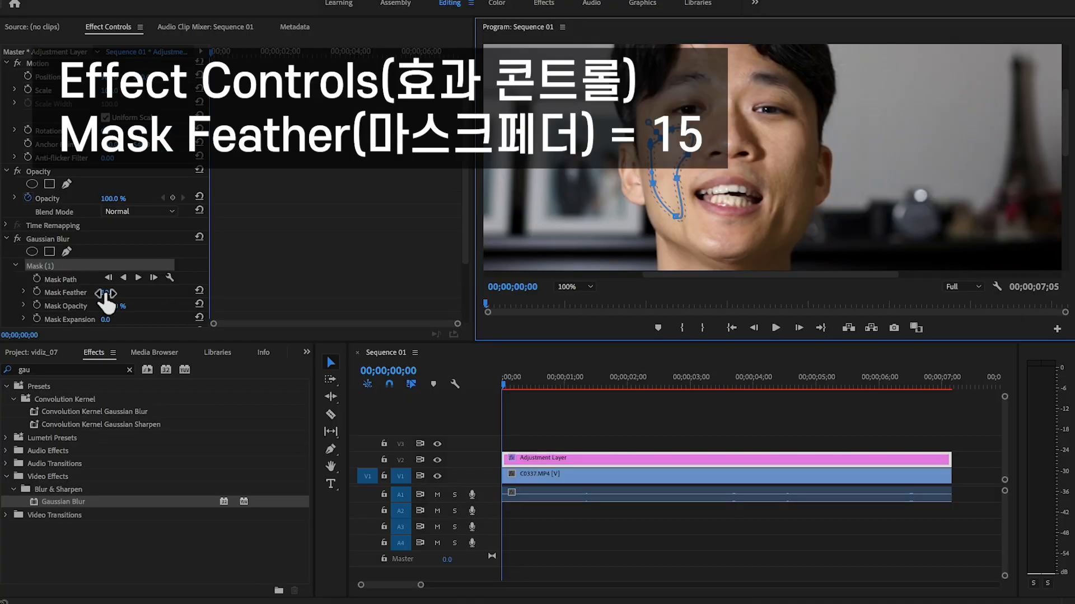
Set the mask's feather to 15 and compare the face with V2 output off and on
click(107, 293)
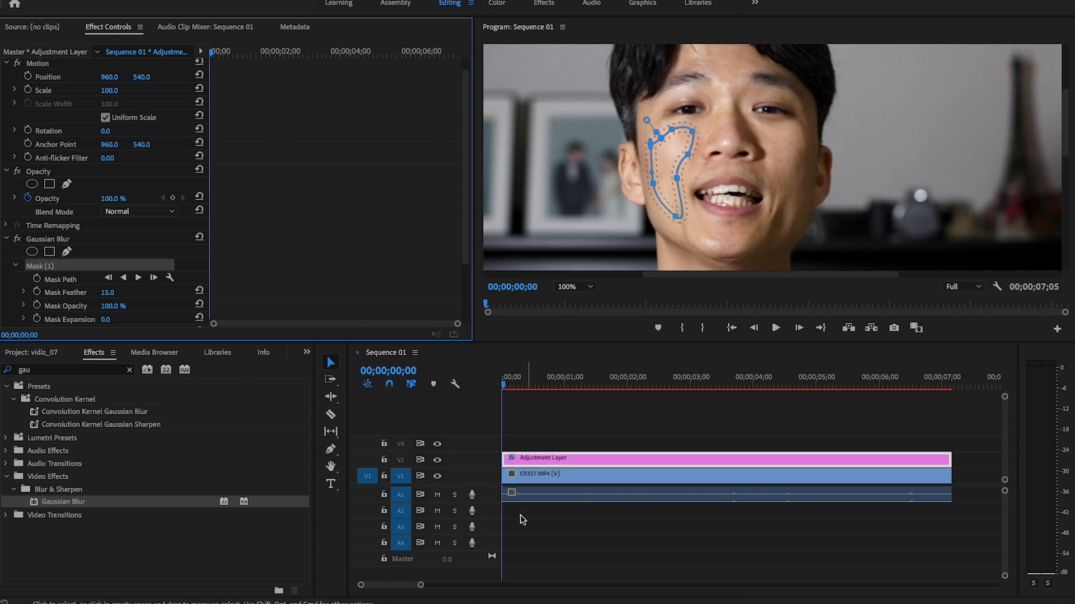
click(568, 424)
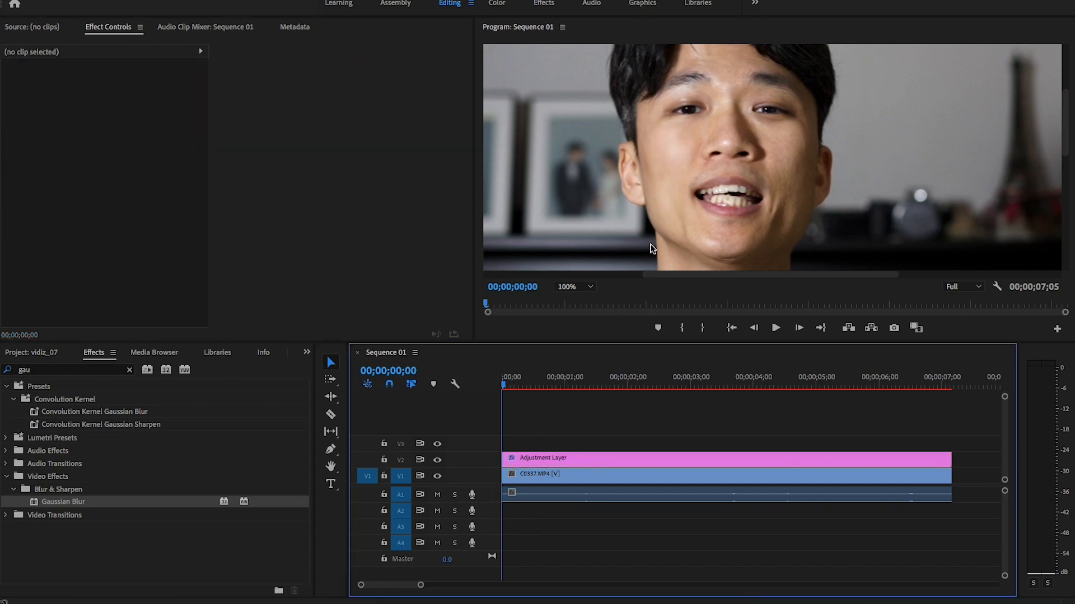
click(439, 462)
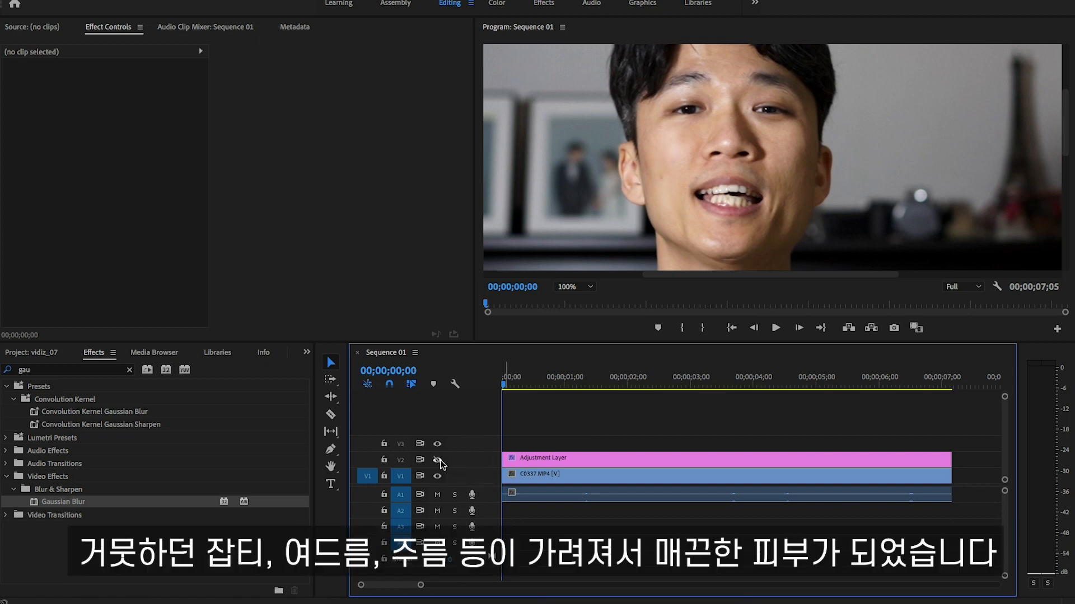
click(439, 463)
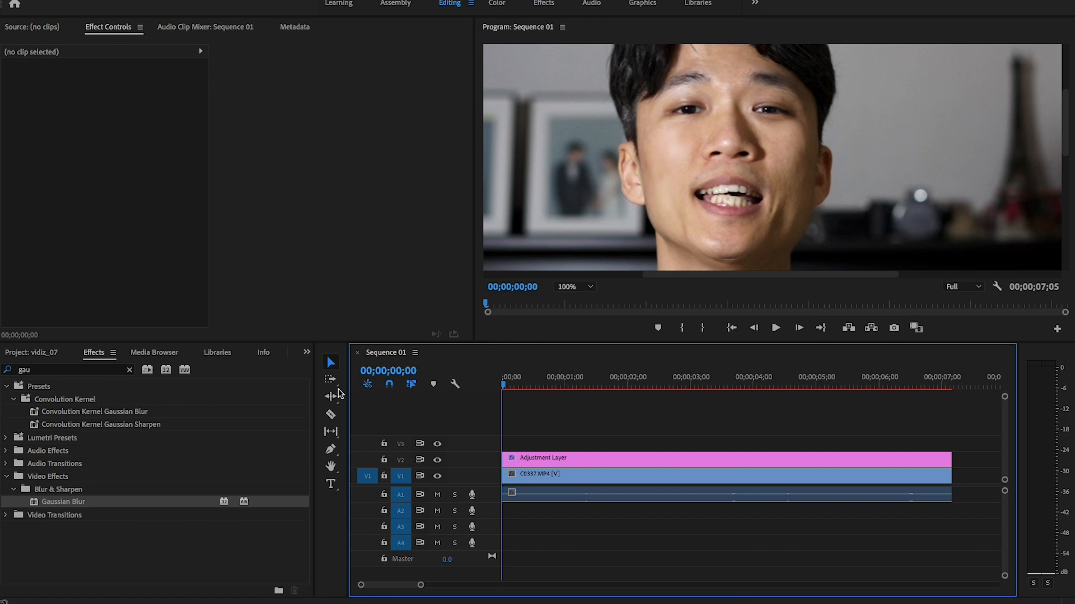
Select the adjustment layer's Gaussian Blur mask and start Mask Path keyframing at 00;00;00;00
click(548, 462)
click(44, 258)
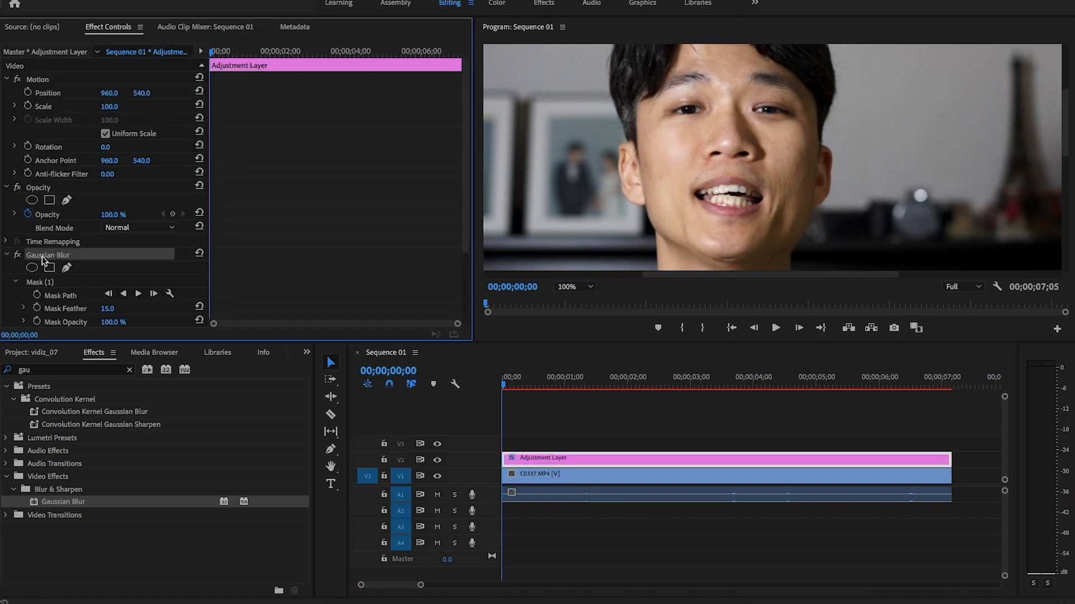
click(48, 283)
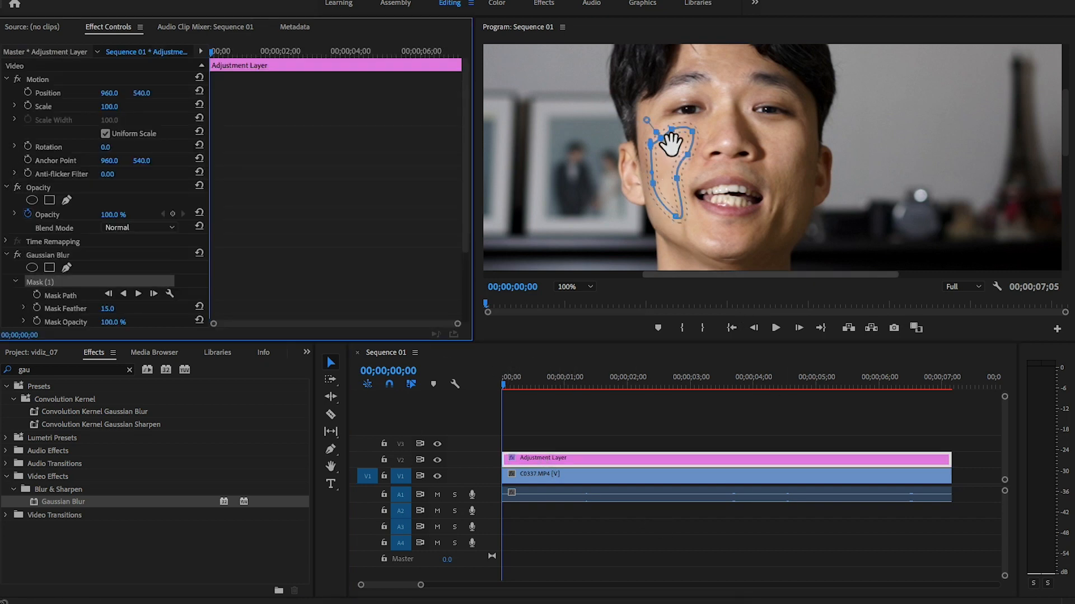
mouse_move(507, 386)
mouse_down()
mouse_move(525, 389)
mouse_move(498, 378)
mouse_up()
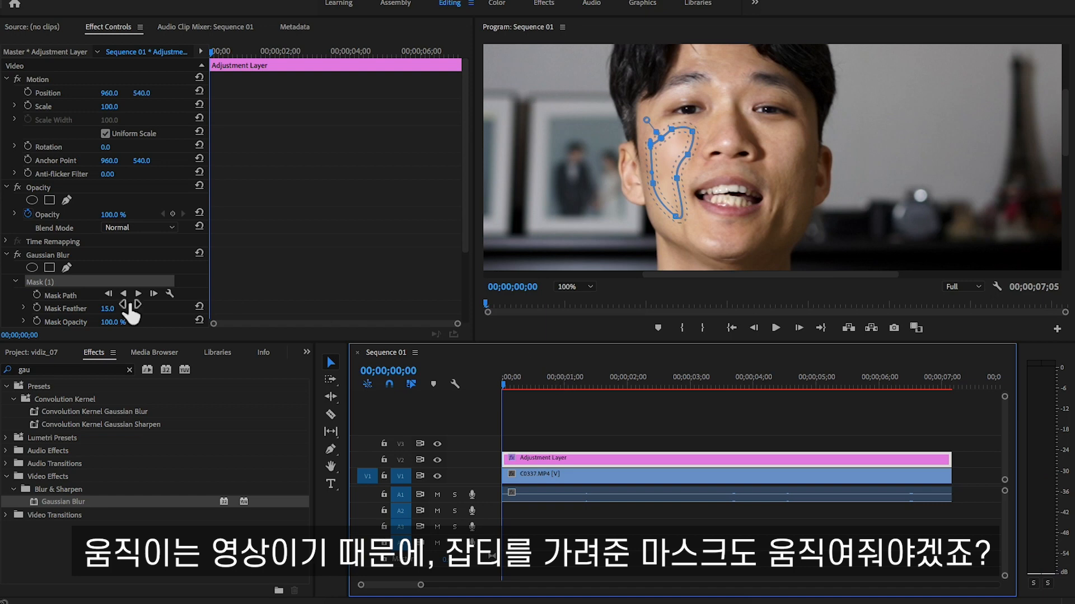
click(36, 295)
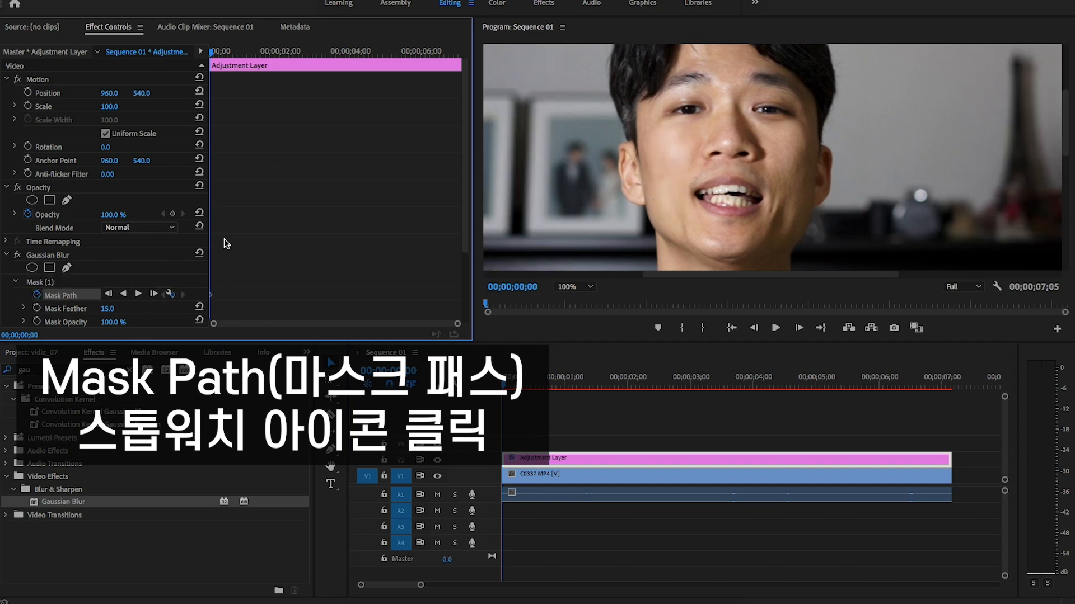
Go to 00;00;00;13 and move the mask down over the subject's right cheek to keyframe its path
drag(221, 56, 226, 56)
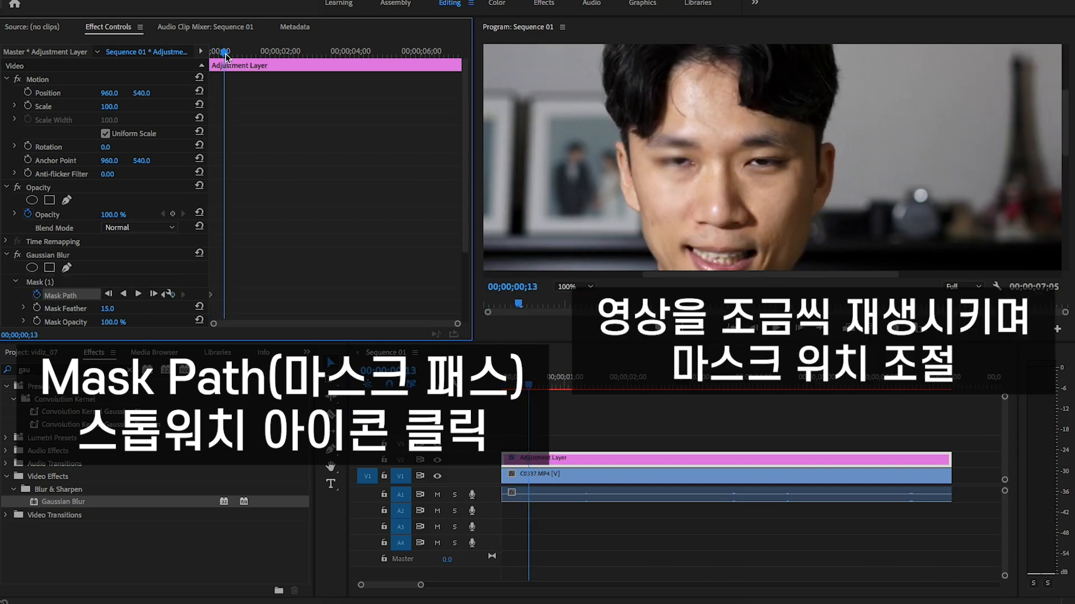
click(49, 282)
drag(660, 167, 661, 210)
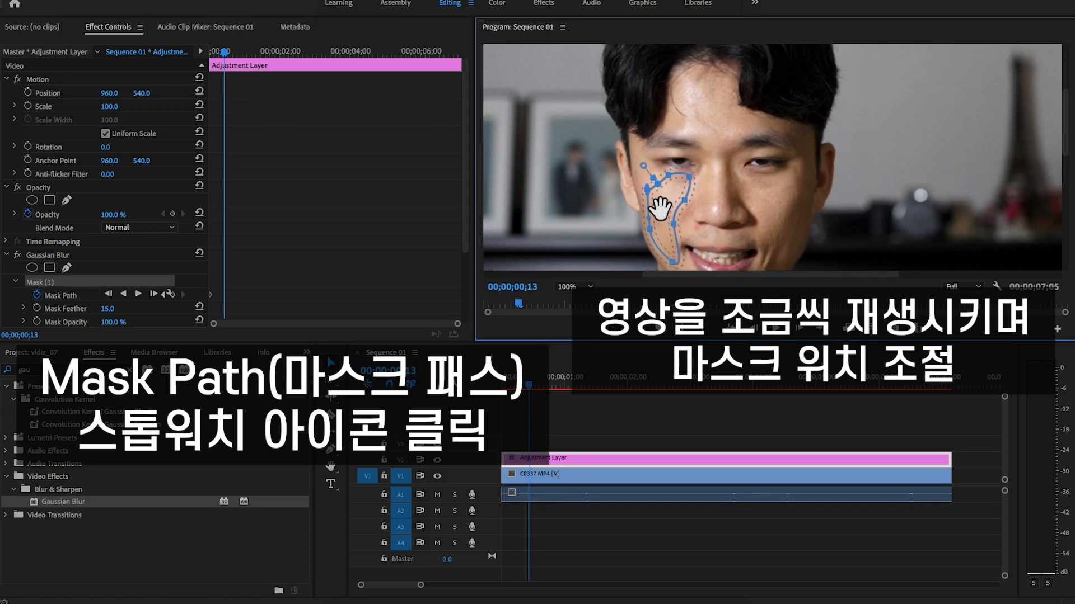
Go to 00;00;00;23 and reposition the mask over the same cheek to add another path keyframe
click(541, 386)
drag(541, 386, 545, 384)
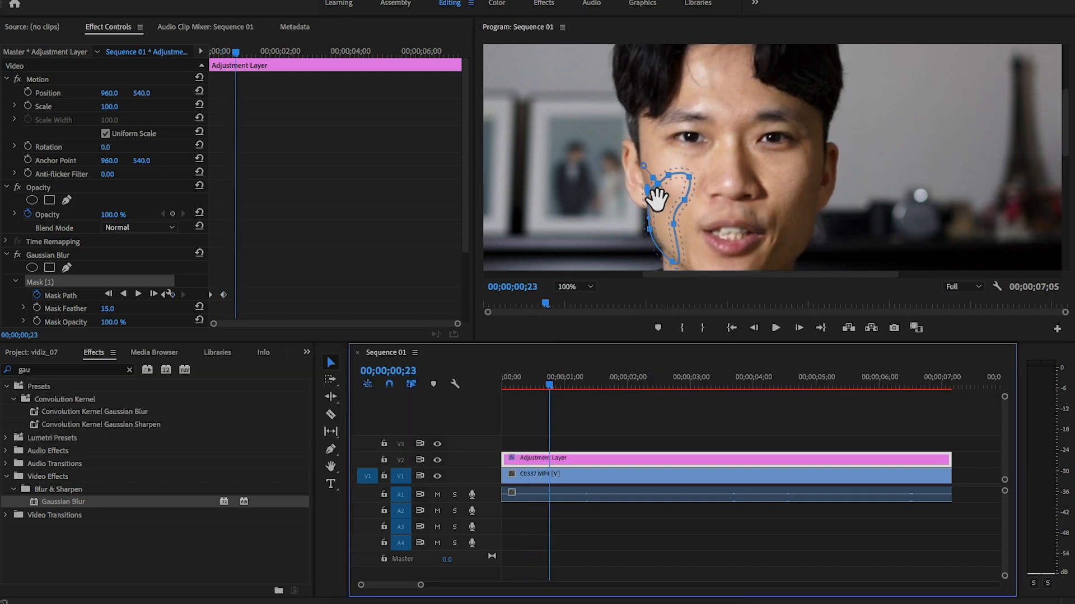
mouse_move(666, 187)
mouse_down()
mouse_move(668, 175)
mouse_move(669, 188)
mouse_up()
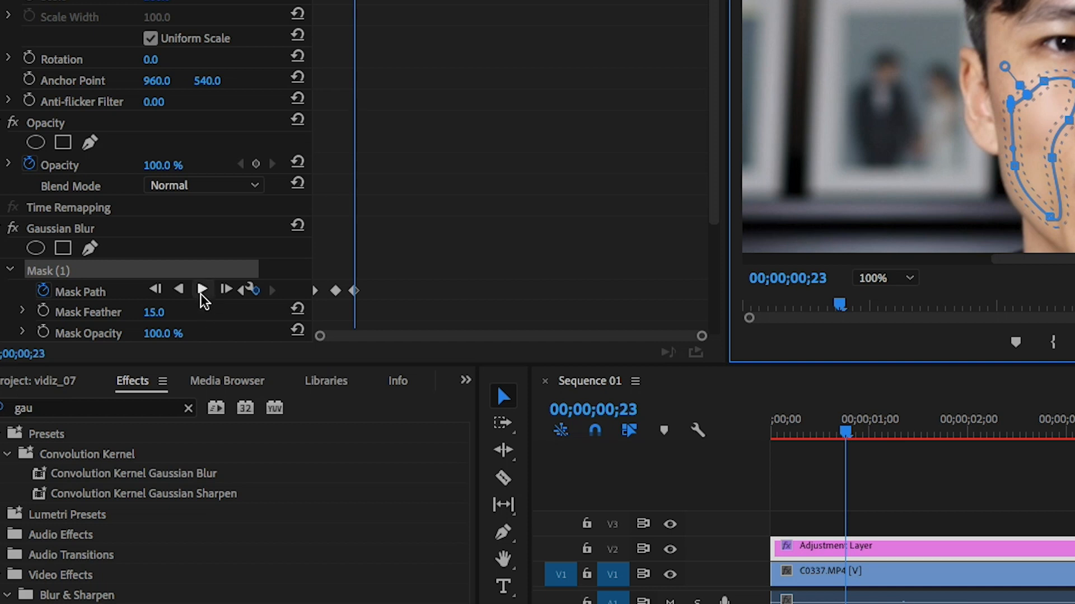
Track the mask forward to the end of the adjustment layer and scrub the sequence to check the tracking
click(202, 290)
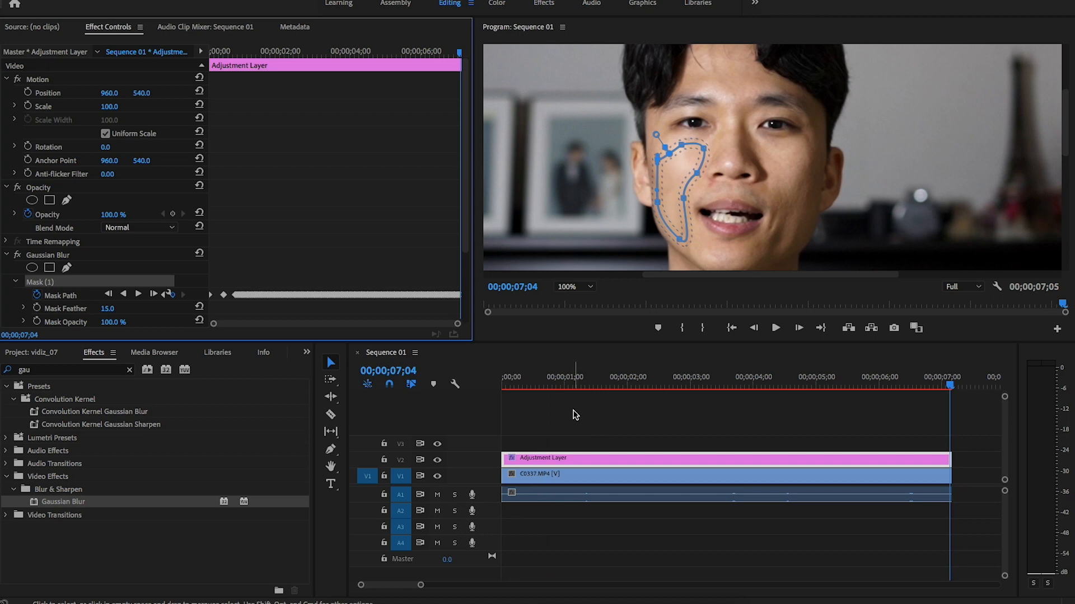
click(514, 382)
drag(513, 381, 712, 385)
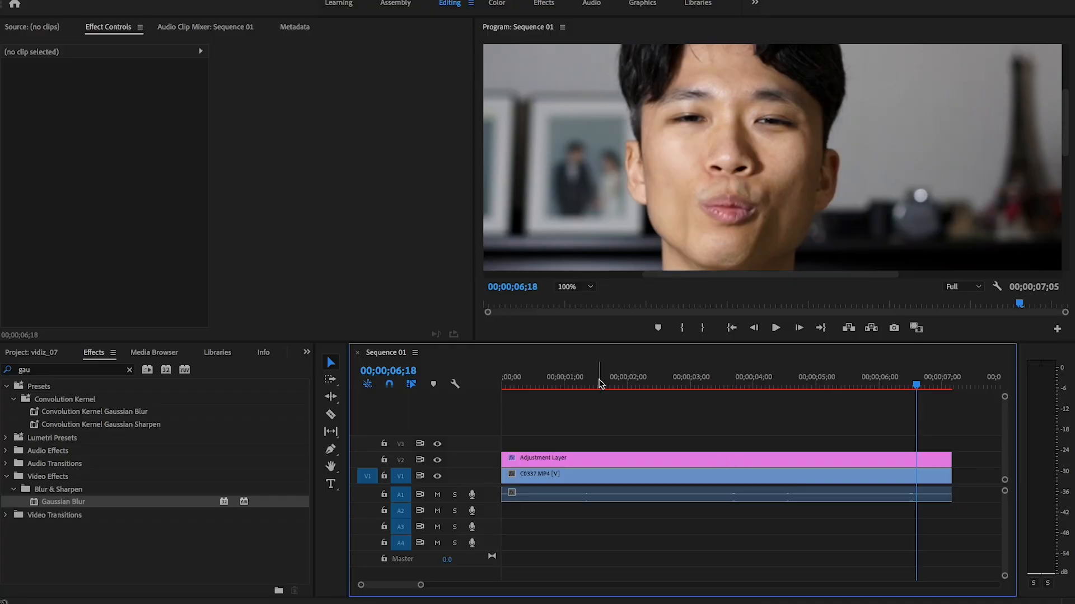
drag(602, 384, 487, 365)
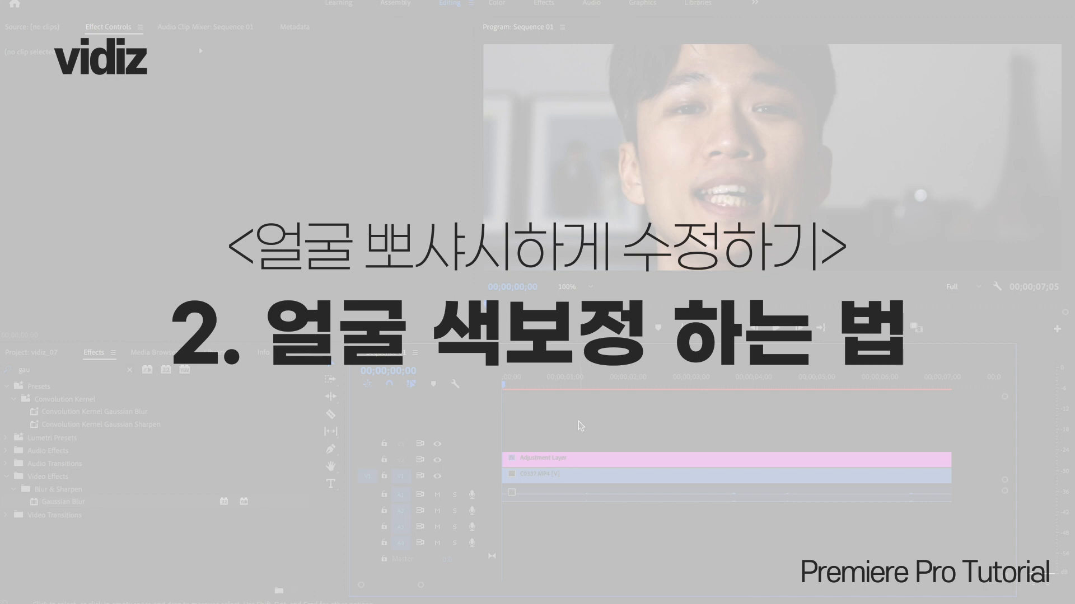
Place another adjustment layer on track V3 at the sequence start and extend it to the end of the video clip
click(41, 353)
click(68, 525)
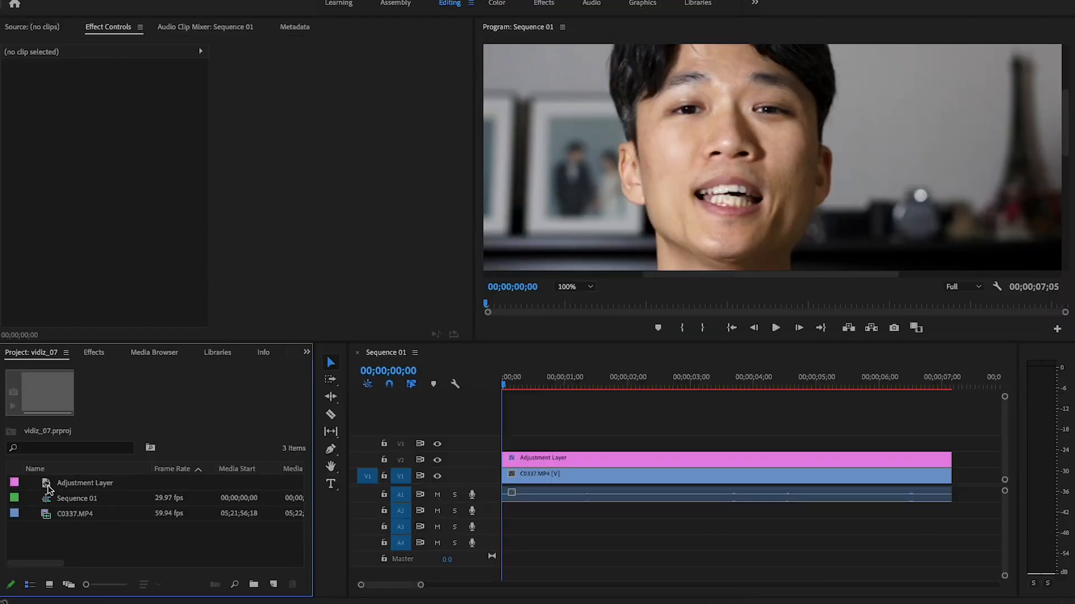
drag(48, 488, 495, 446)
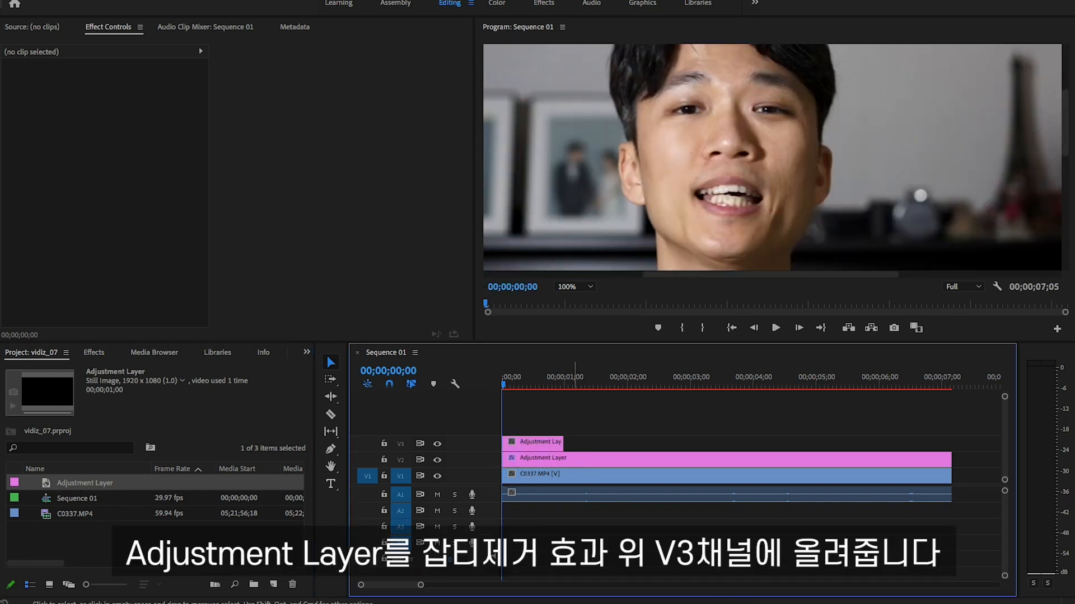
drag(565, 442, 952, 483)
Collapse the Gaussian Blur settings on the V2 adjustment layer and select the V3 adjustment layer
click(541, 458)
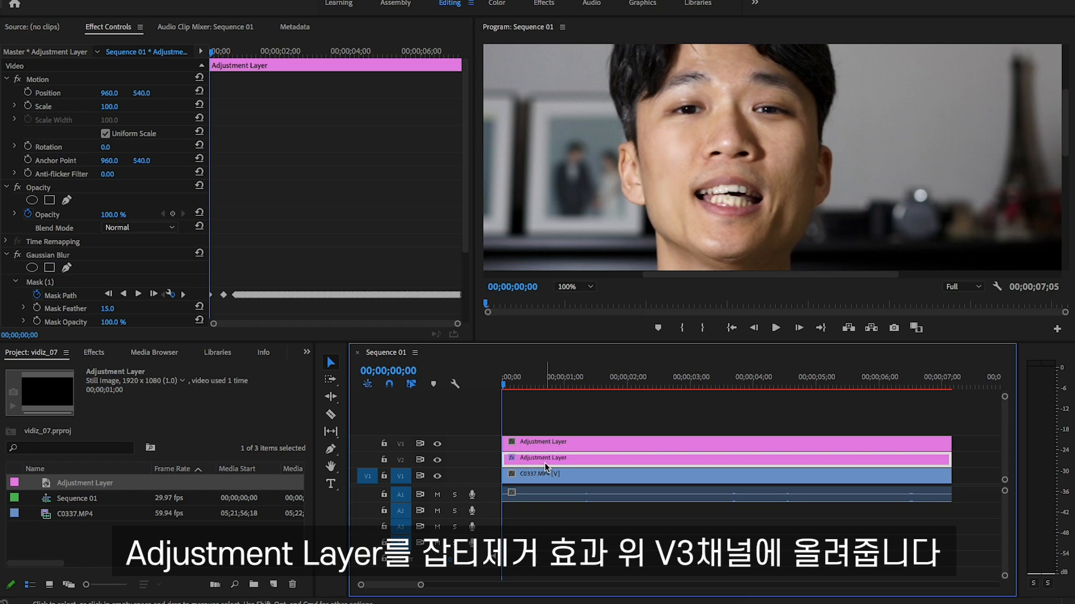
click(12, 254)
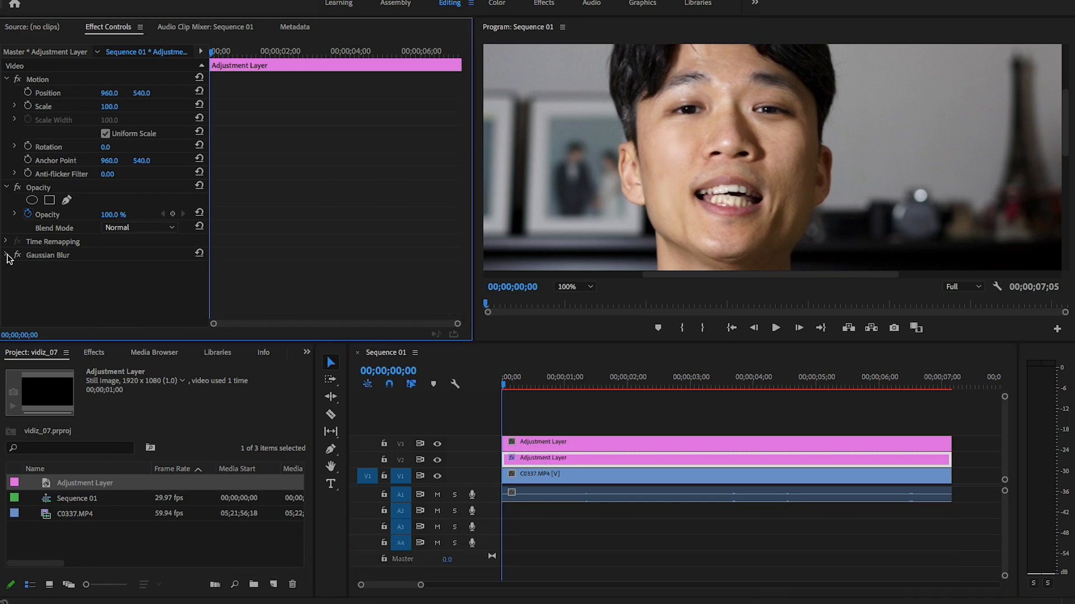
click(535, 447)
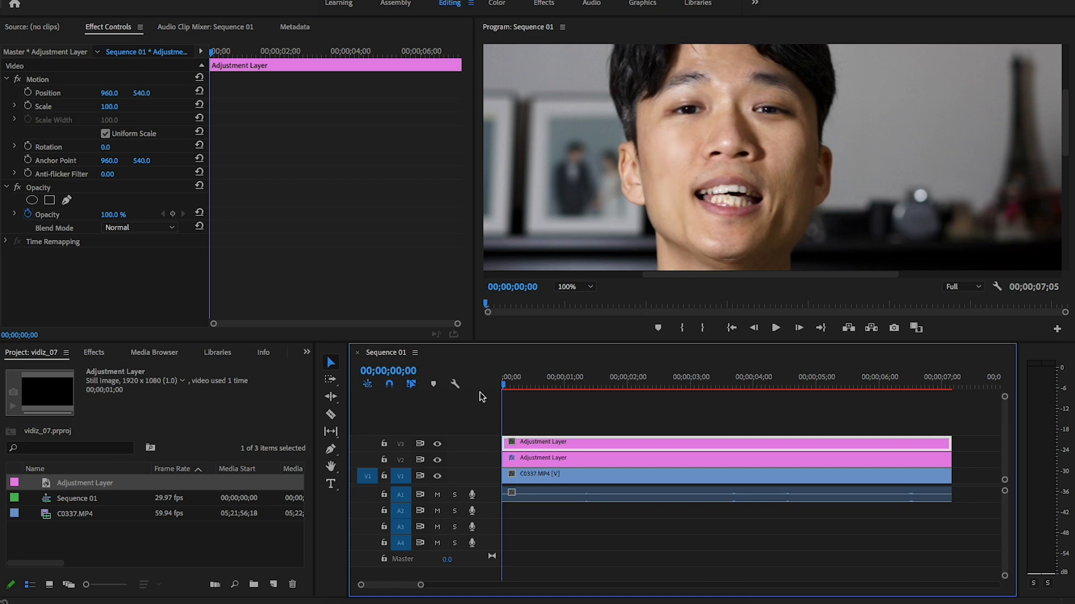
Search the effects for "lumetri c" to locate Lumetri Color, and clear the search
click(92, 354)
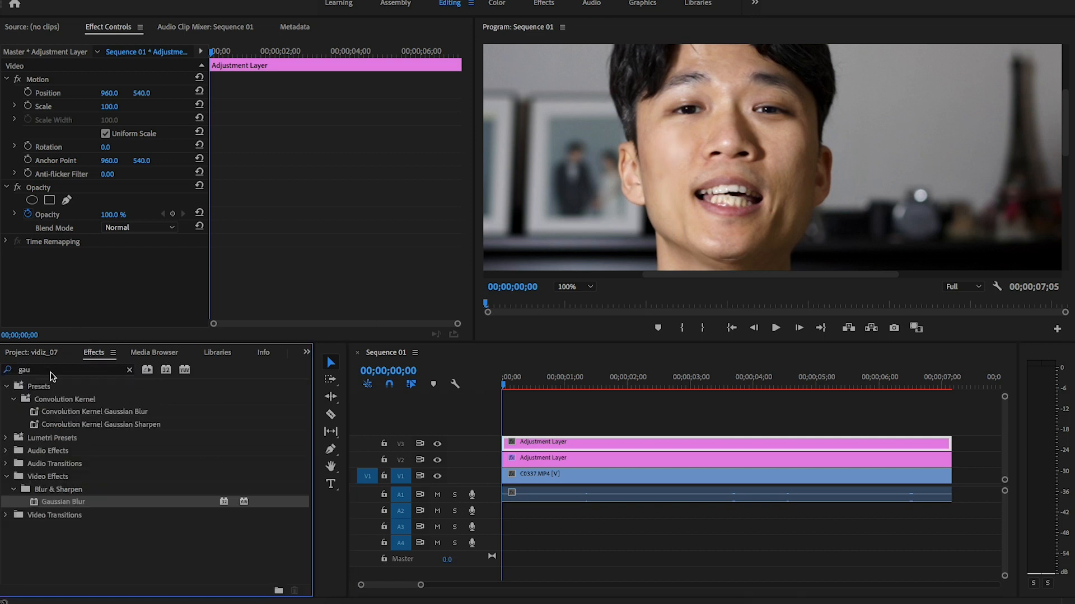
click(129, 373)
click(88, 369)
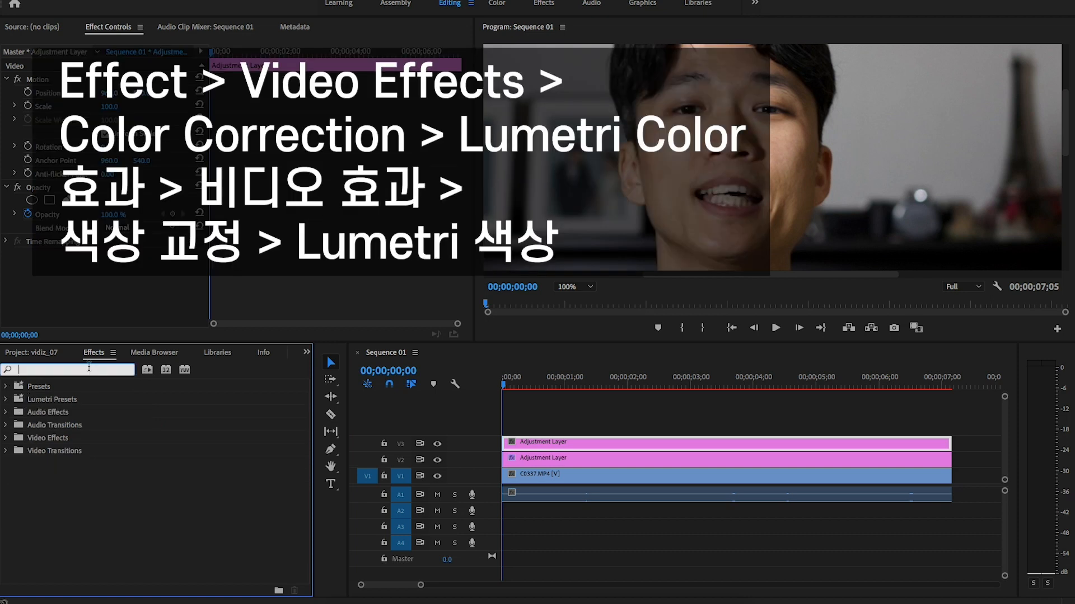
text(lumet)
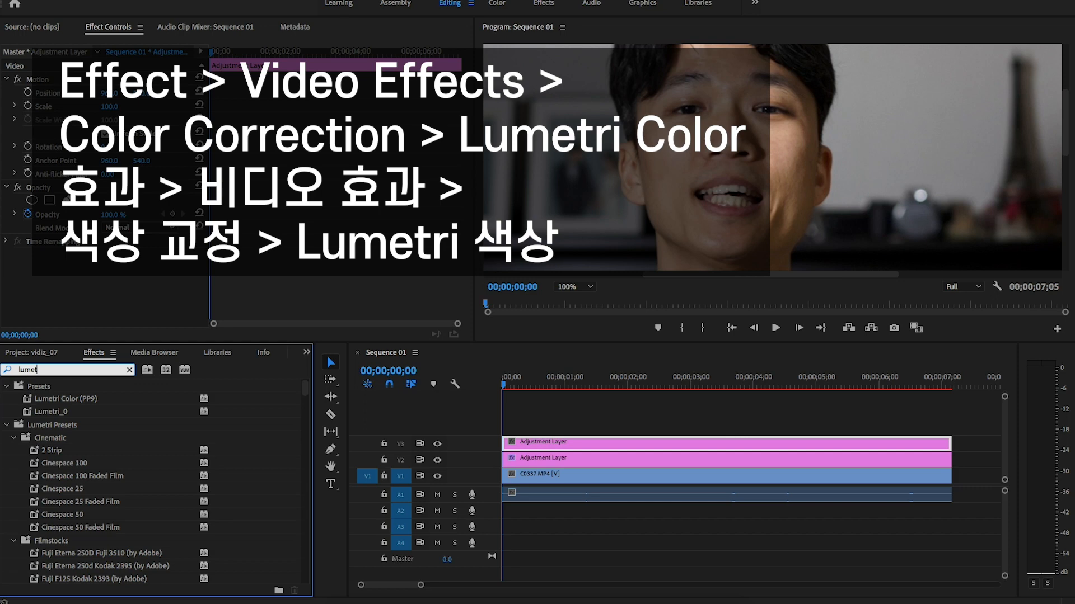
text(ri c)
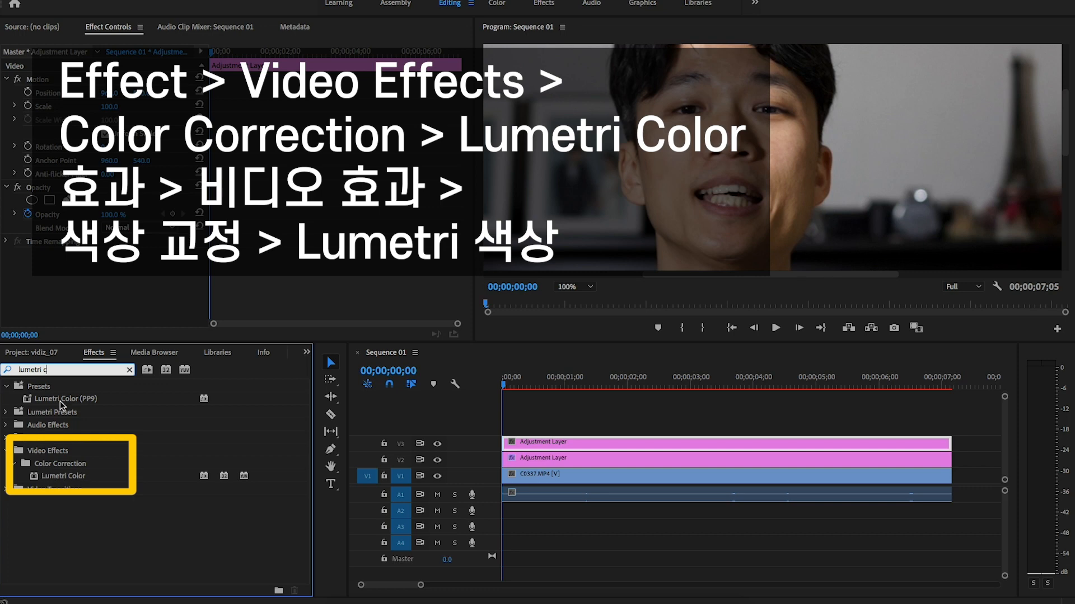
click(129, 369)
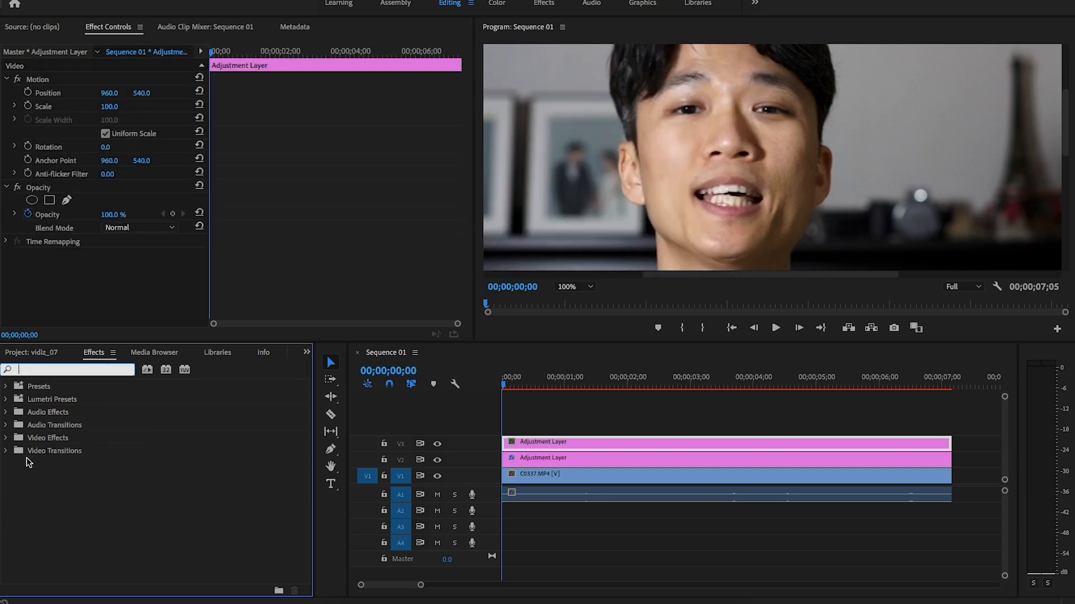
Apply Lumetri Color from the Color Correction video effects to the V3 adjustment layer
click(6, 438)
click(13, 491)
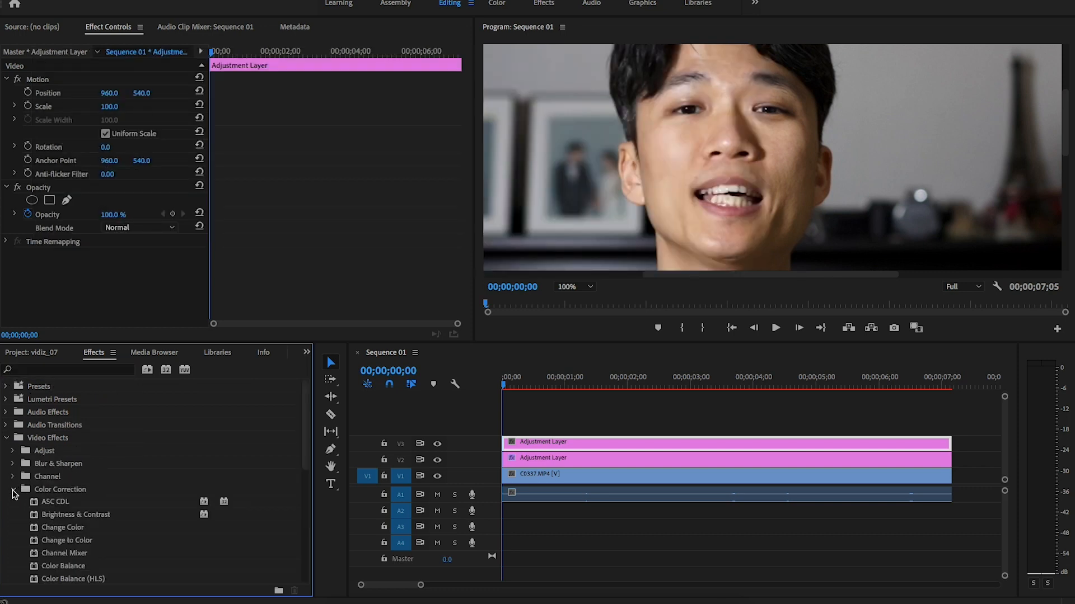
scroll(81, 560, down, 3)
click(33, 540)
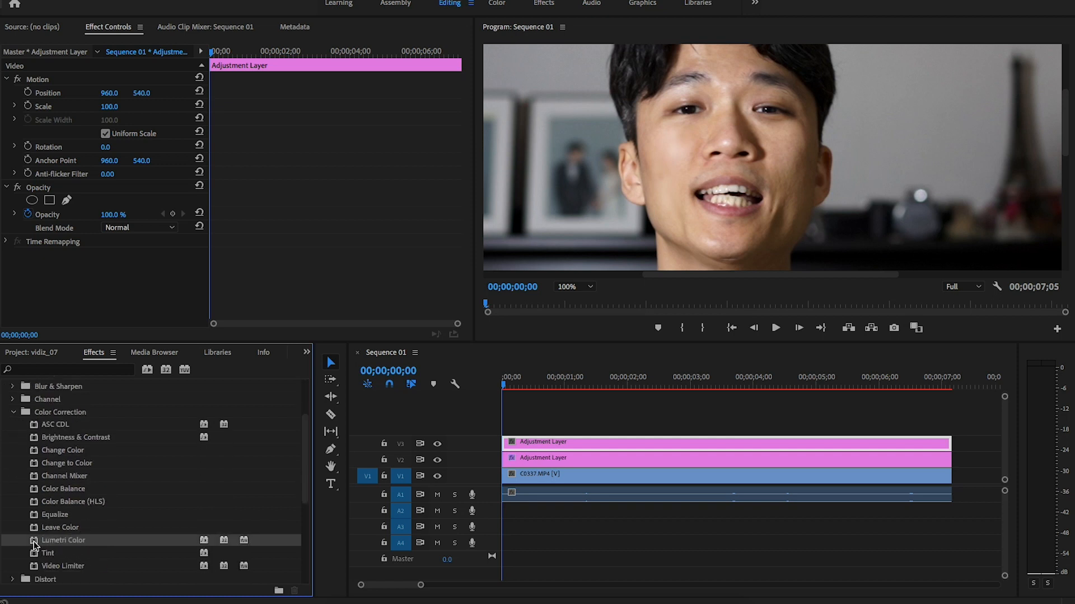
drag(34, 544, 540, 444)
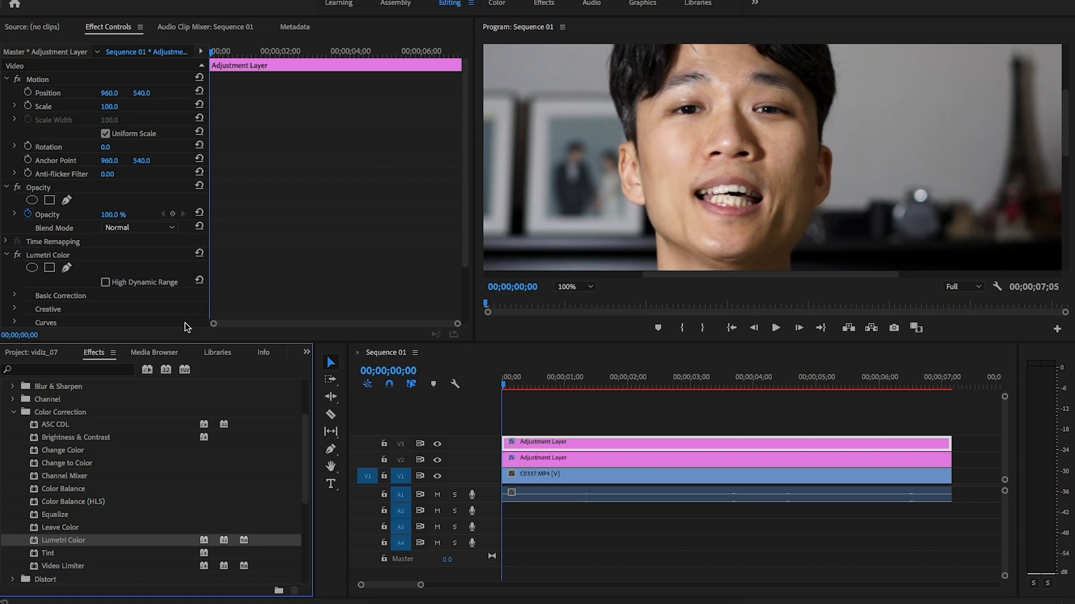
Set the HSL Secondary key color from the subject's right cheek and briefly preview the selection with Show Mask
click(56, 256)
scroll(89, 249, down, 2)
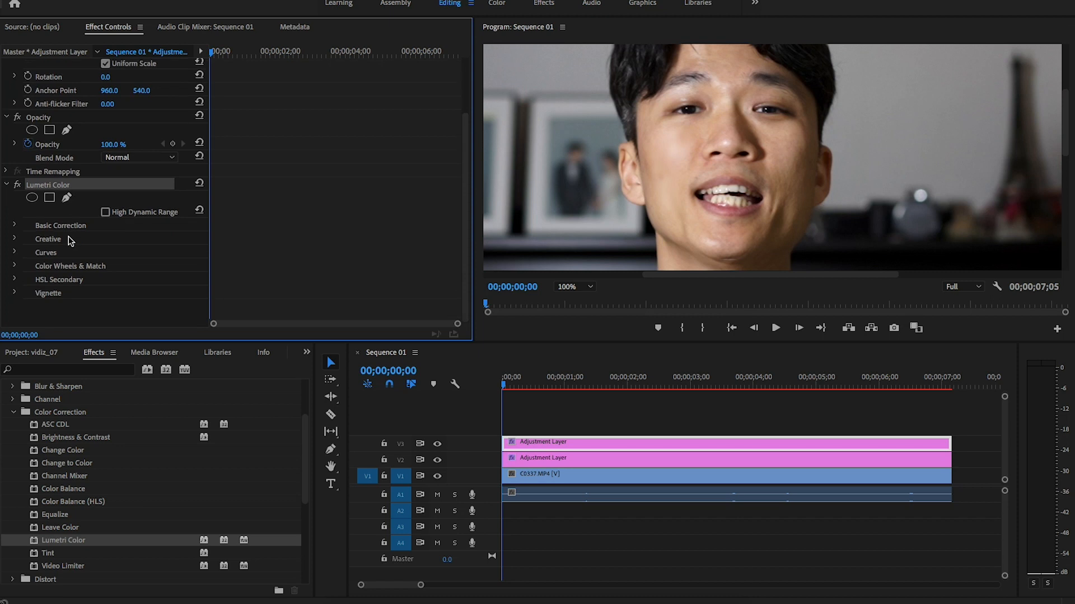
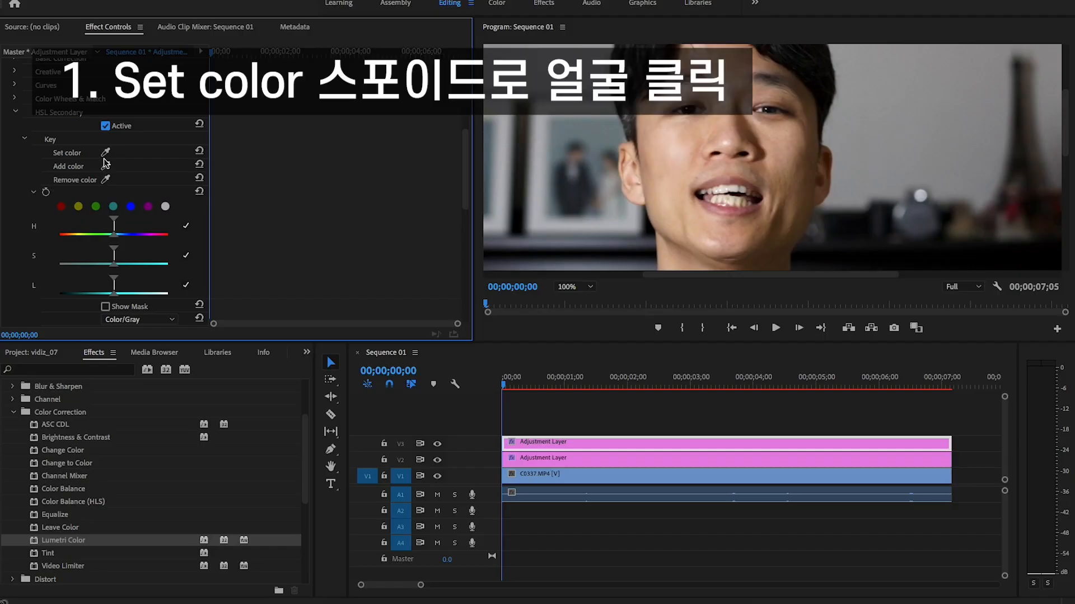
click(105, 154)
click(675, 156)
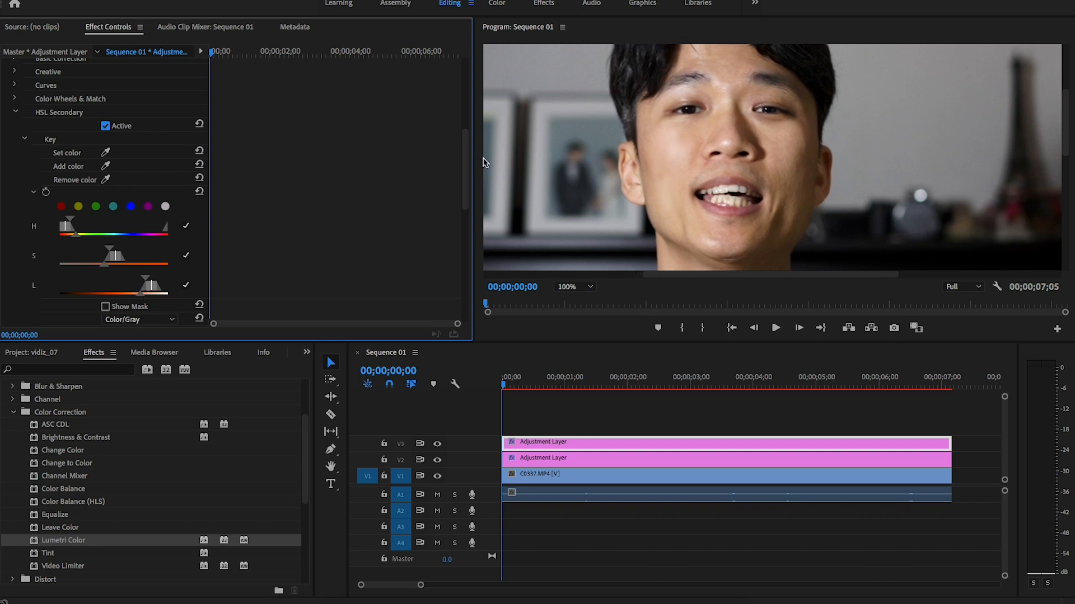
click(106, 307)
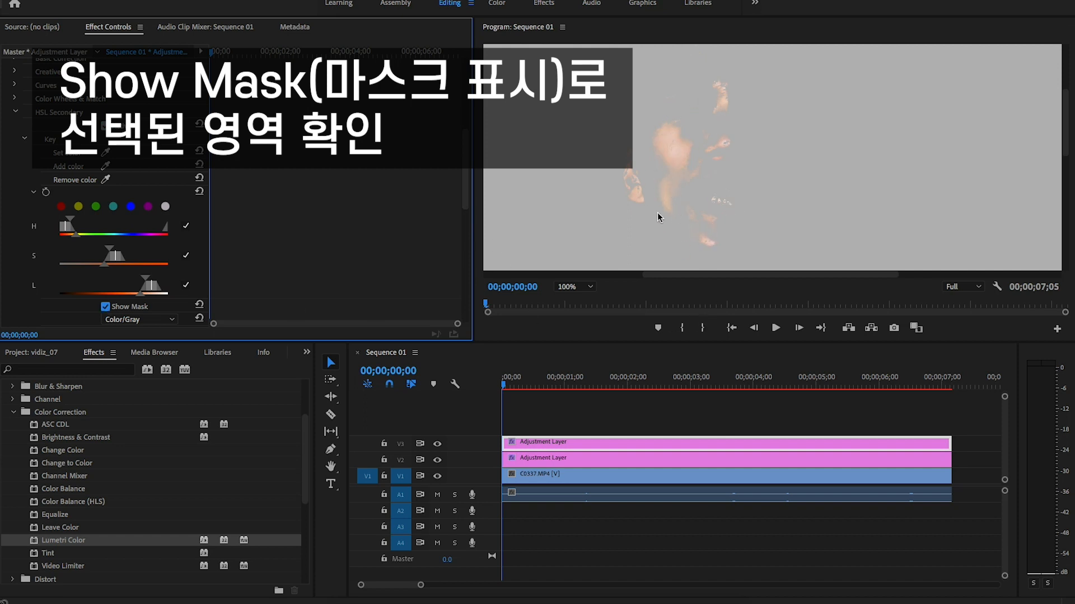
click(108, 306)
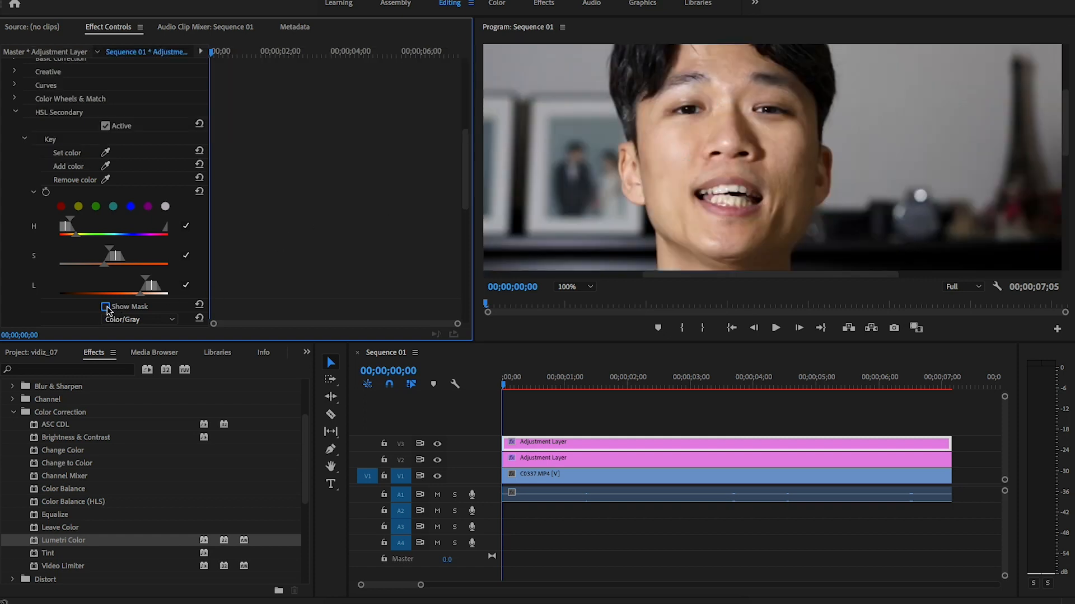
Add skin tones sampled from the forehead, chin and subject's left cheek to the HSL Secondary key
click(105, 165)
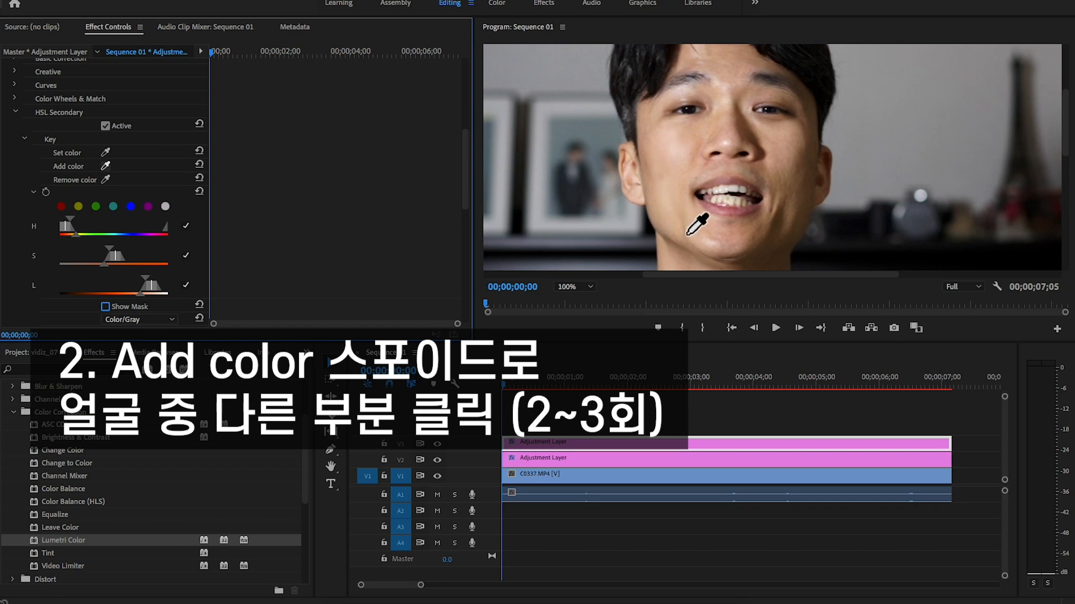
click(709, 62)
click(106, 166)
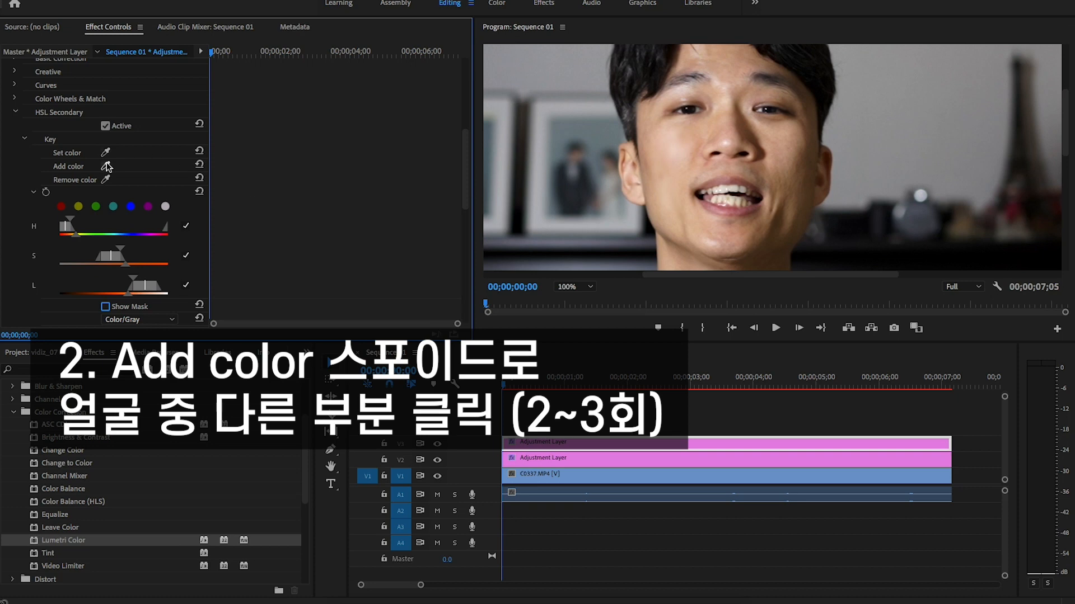
click(745, 238)
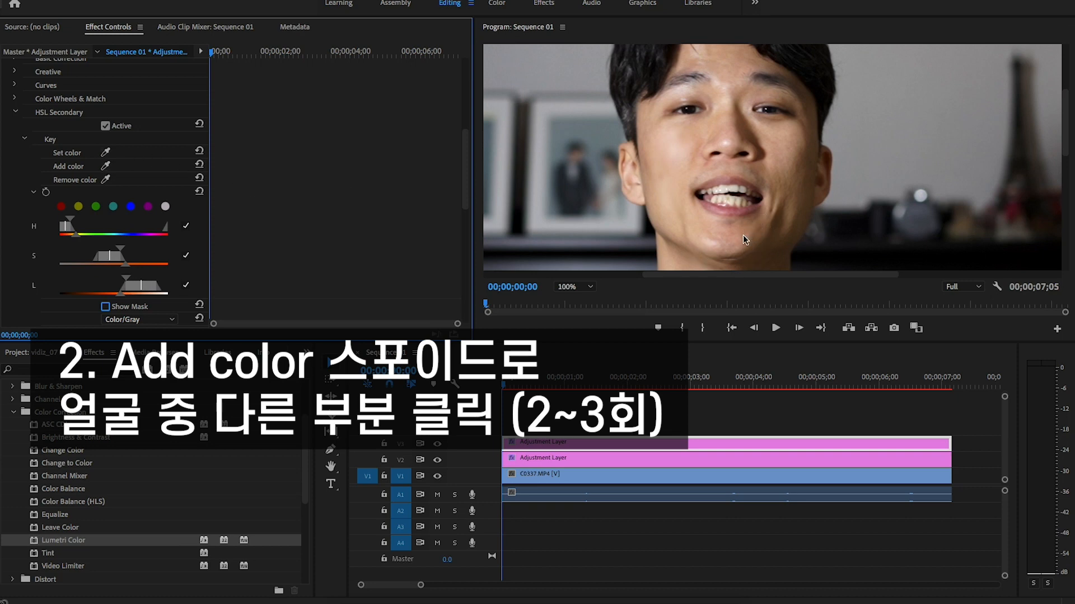
click(105, 167)
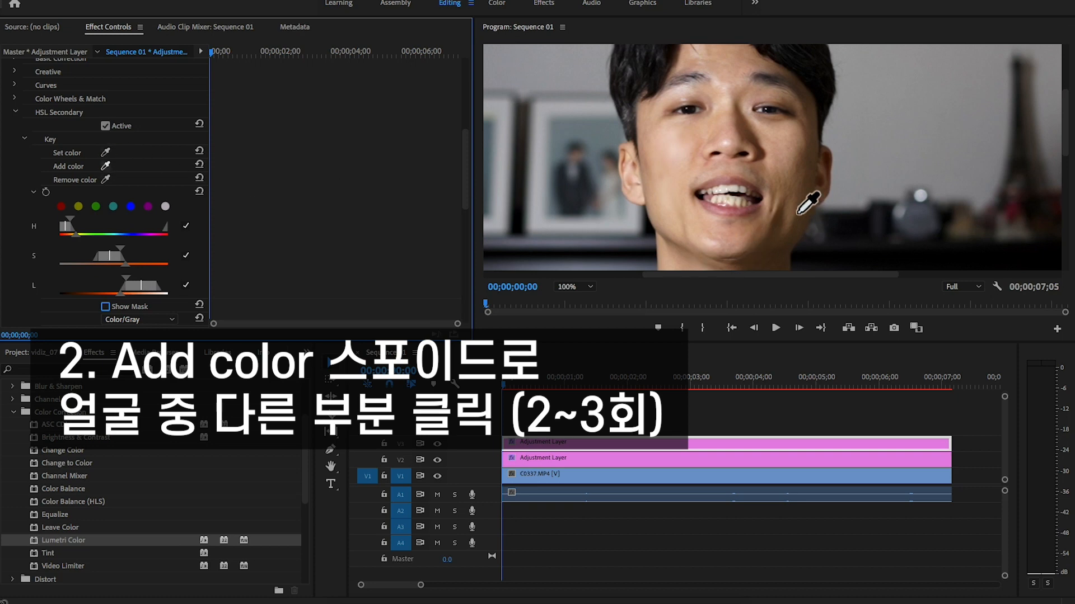
click(791, 181)
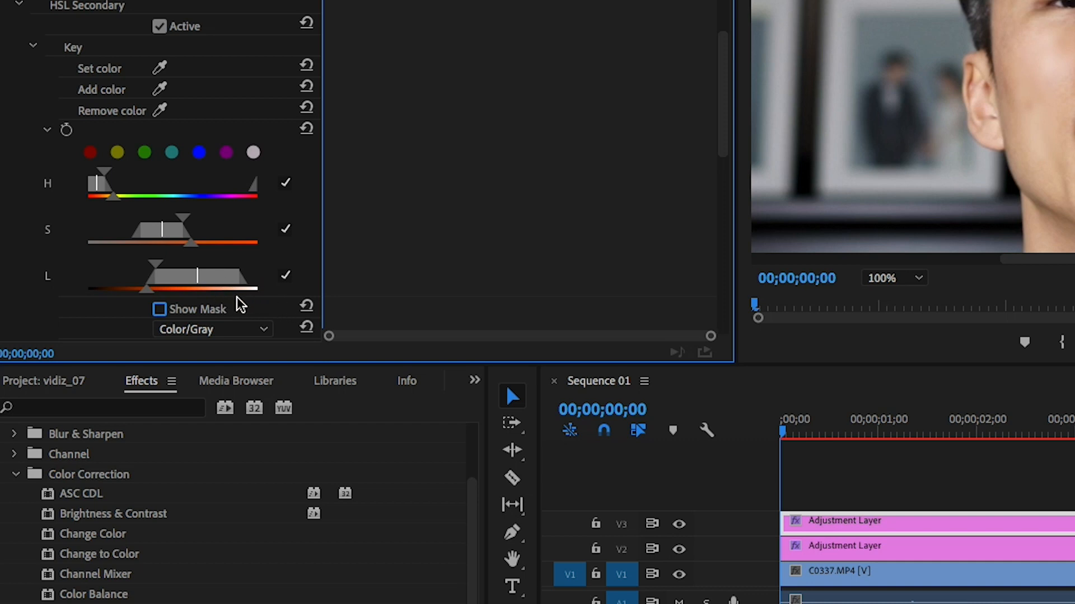
Show the key mask at 25% preview zoom, widen the S range and shift the L range darker to select more skin
click(160, 310)
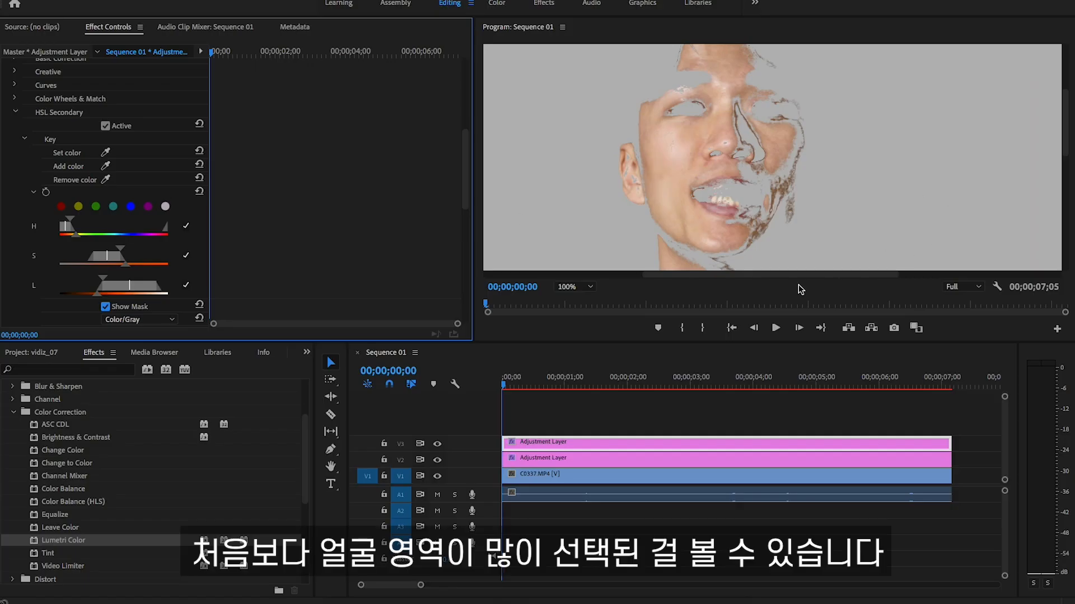
click(574, 286)
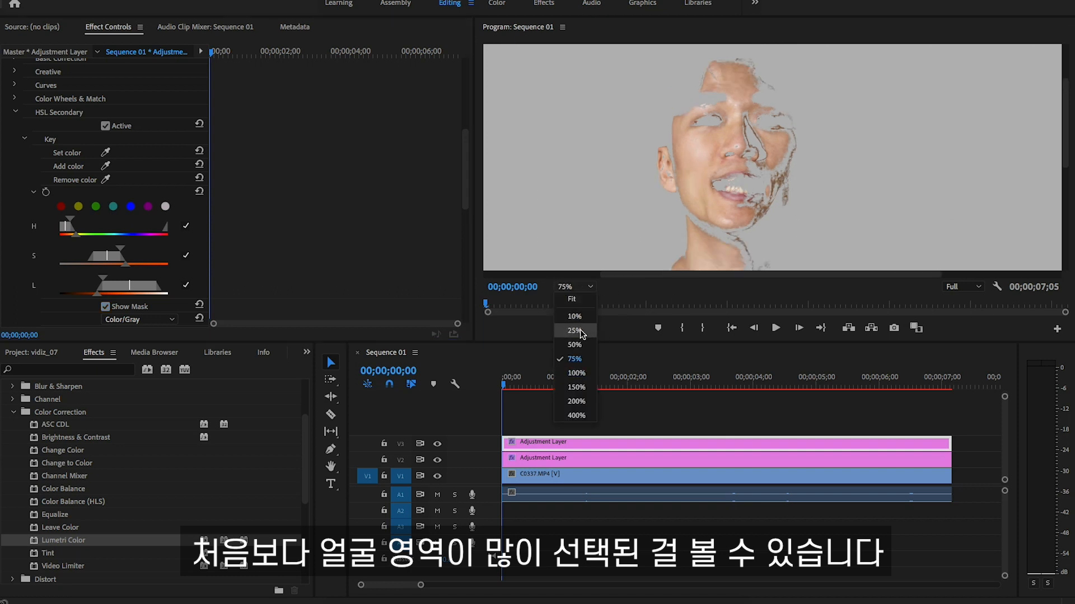
click(565, 323)
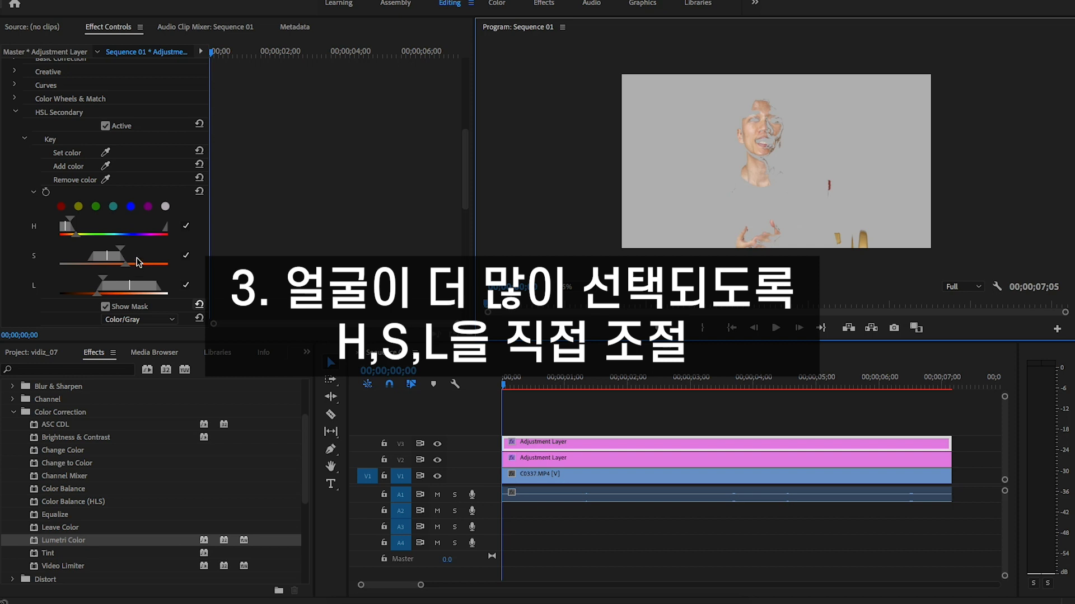
drag(99, 255, 120, 257)
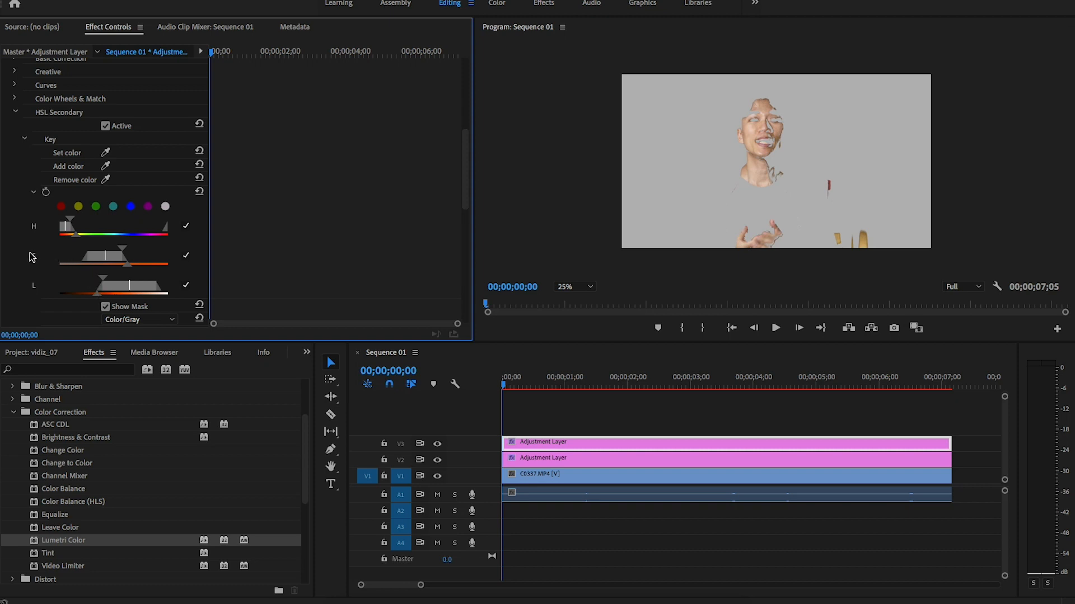
drag(113, 287, 108, 286)
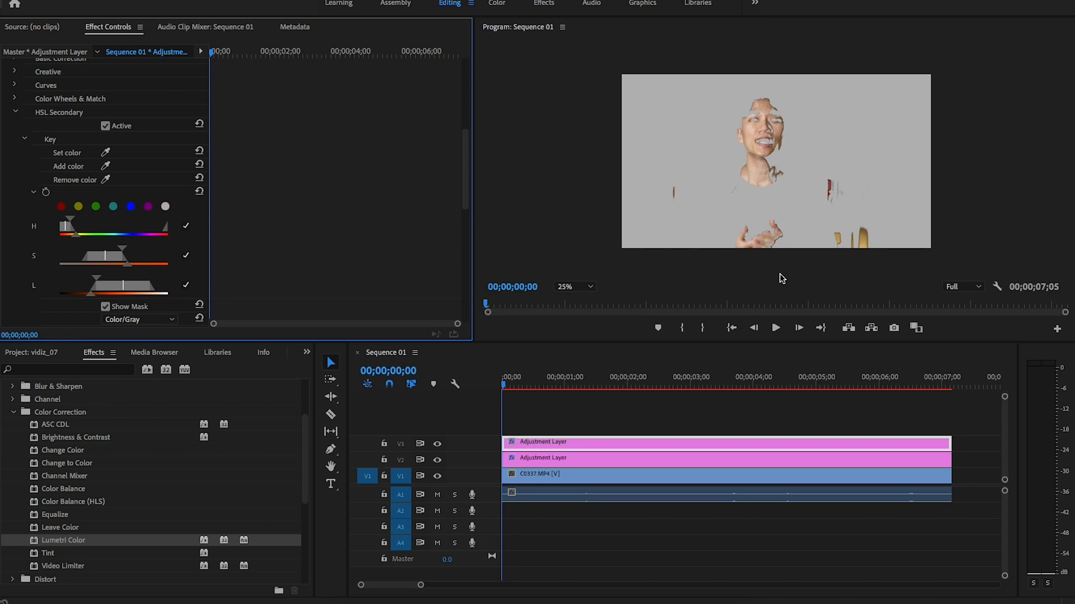
Remove the colors of the golden and red background objects from the key and nudge the L range slightly brighter
click(105, 179)
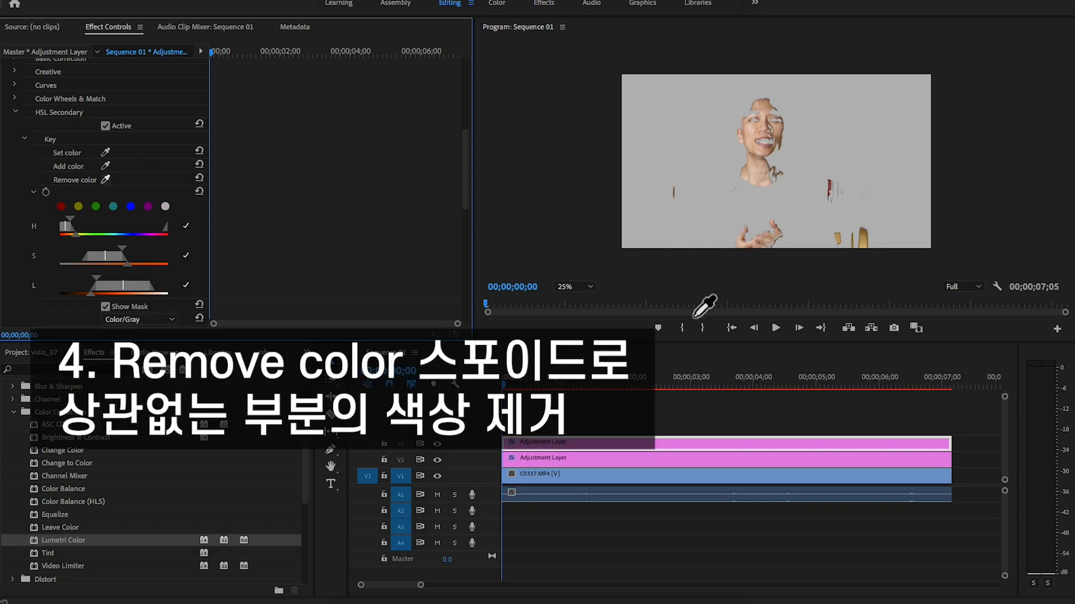
click(863, 236)
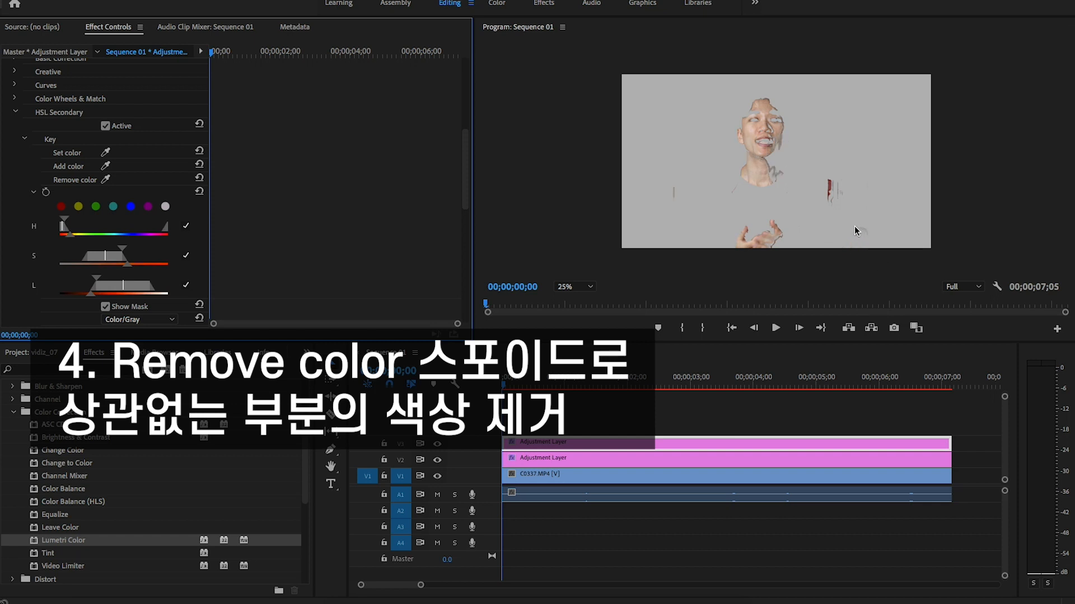
click(106, 180)
click(830, 185)
drag(115, 287, 116, 291)
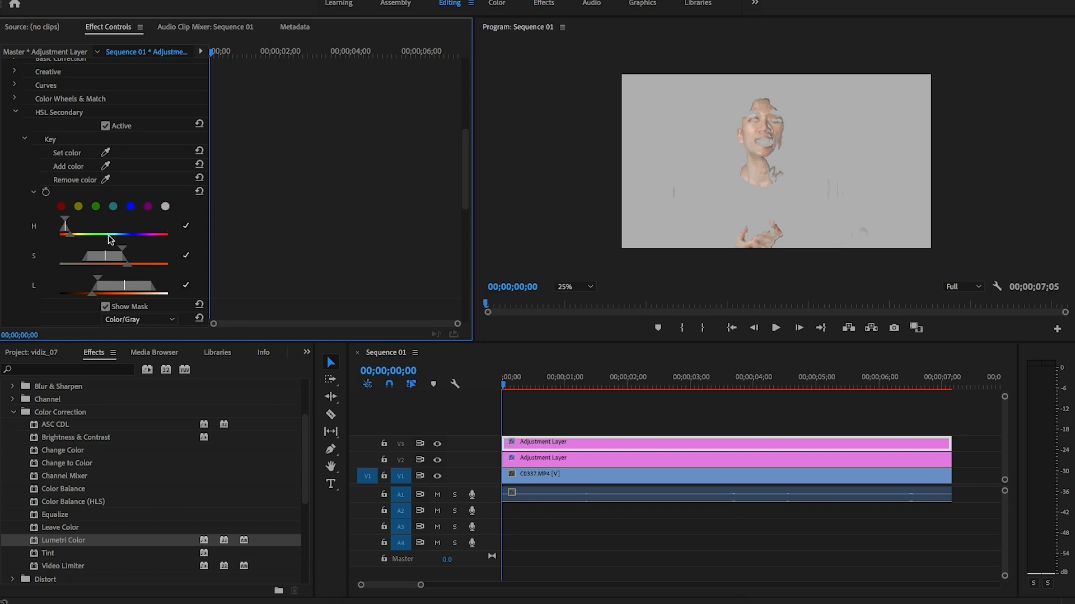
Set the HSL Secondary Refine Blur to 10 and turn off Show Mask
scroll(40, 248, down, 4)
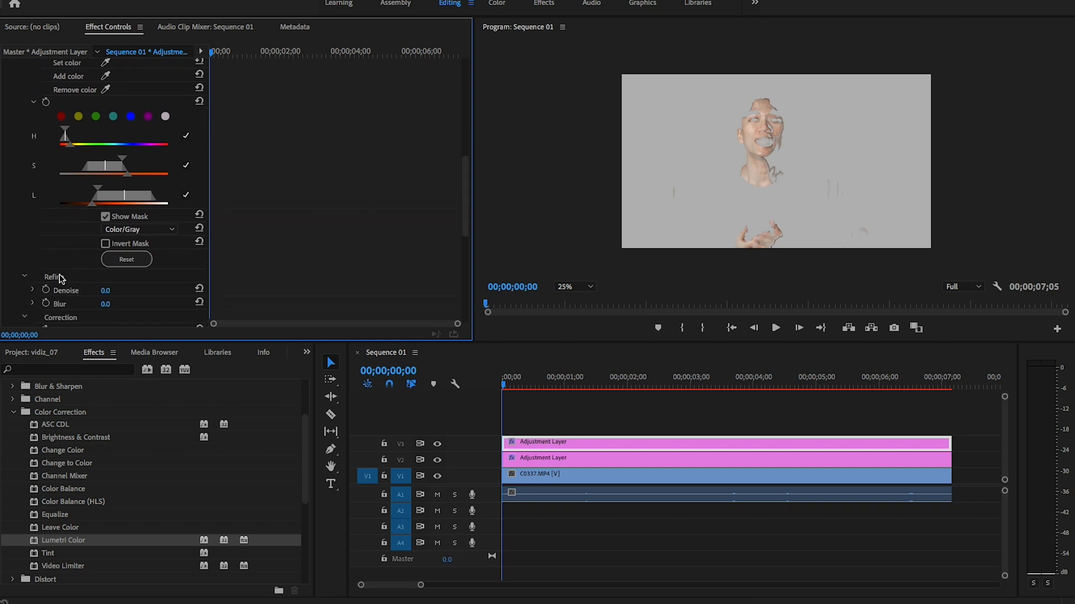
click(106, 304)
text(10)
key(Return)
click(105, 218)
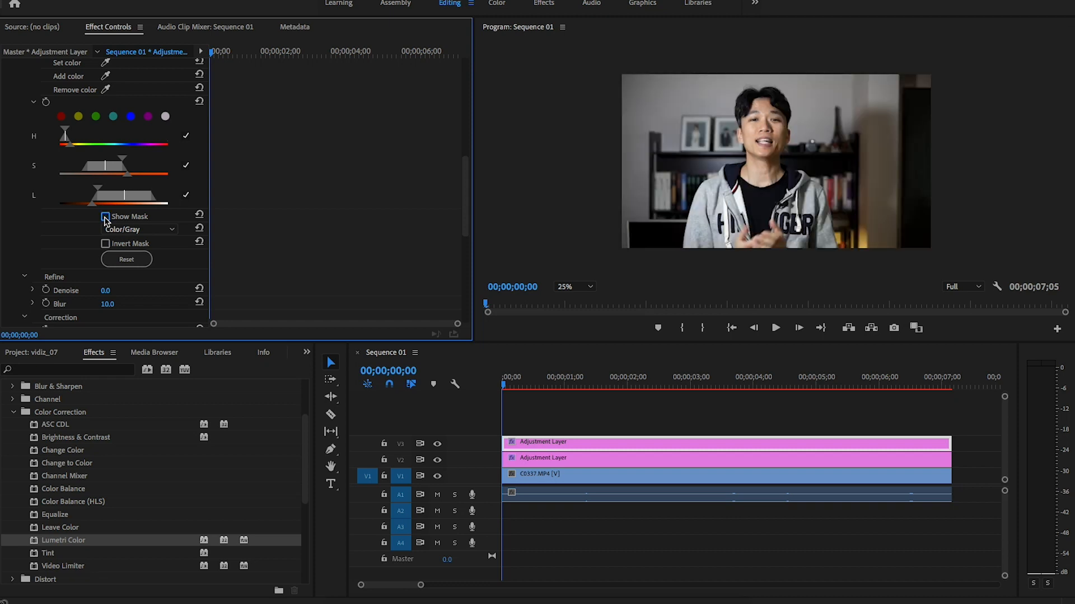
Set the preview zoom to Fit and raise the brightness slider of the HSL Secondary Correction wheel to brighten the keyed skin
click(568, 288)
click(575, 302)
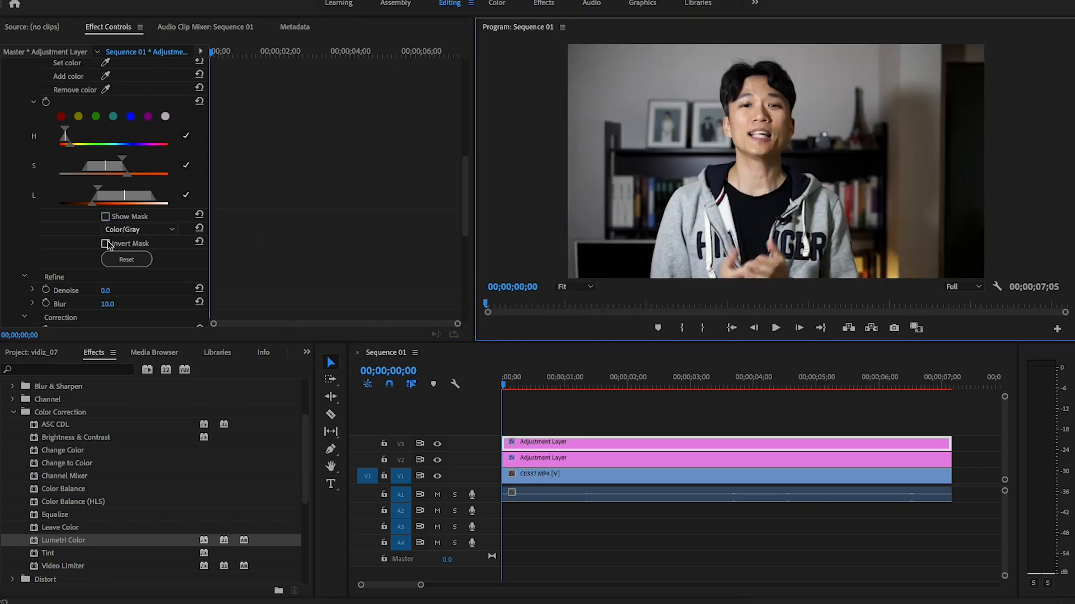
scroll(39, 250, down, 3)
scroll(37, 248, down, 1)
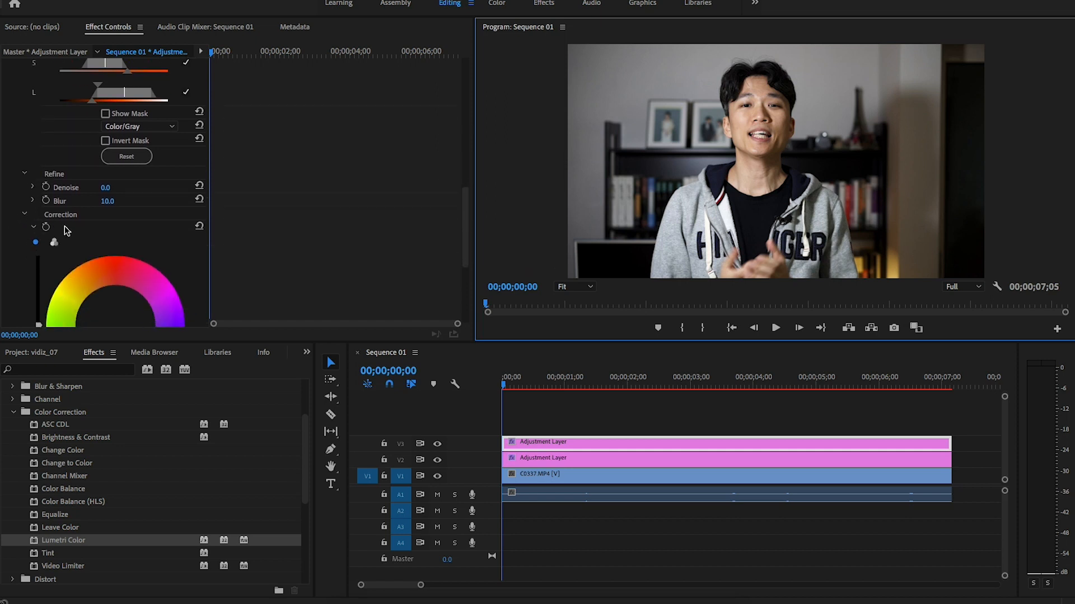
scroll(23, 268, down, 1)
scroll(22, 268, down, 3)
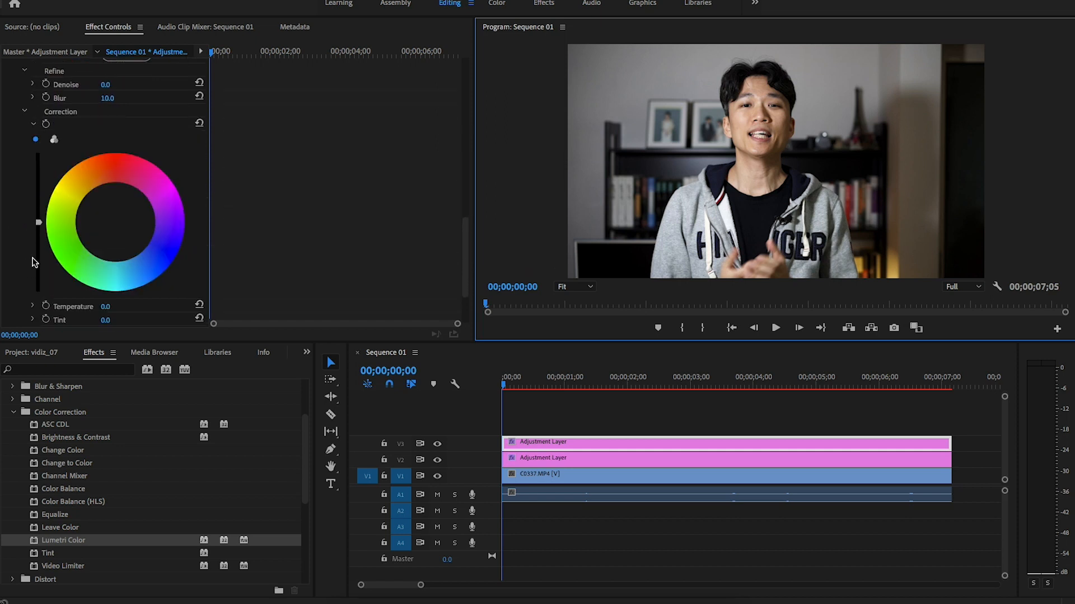
click(38, 224)
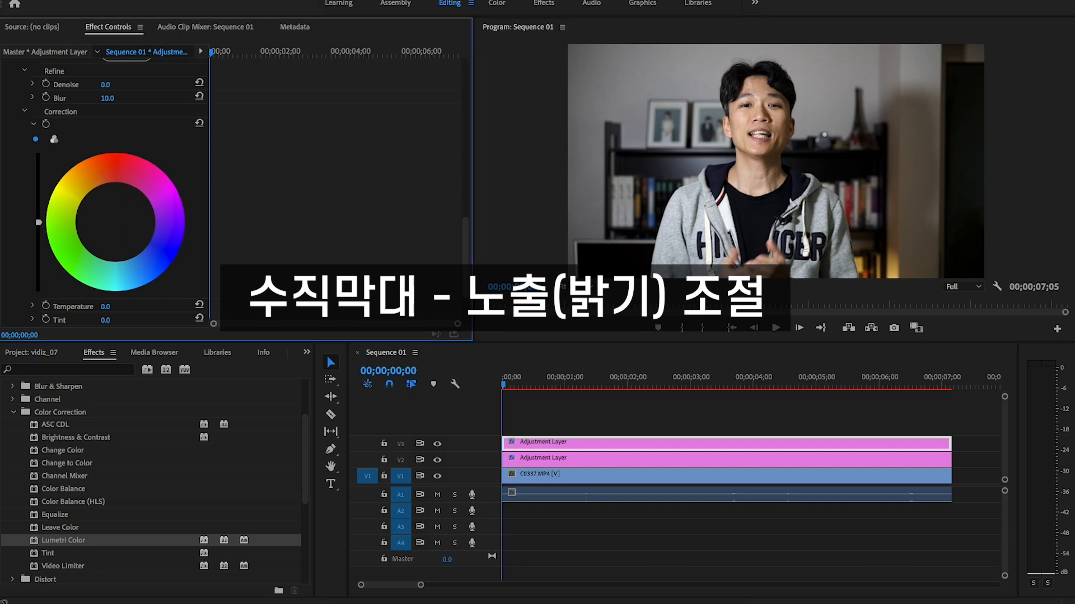
drag(39, 208, 38, 245)
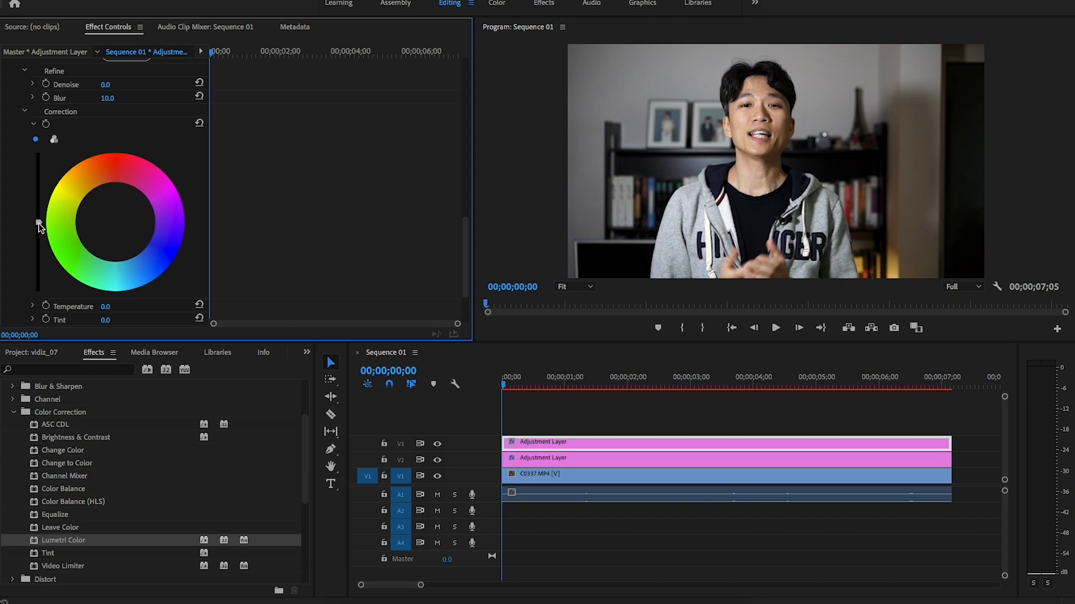
drag(38, 223, 39, 214)
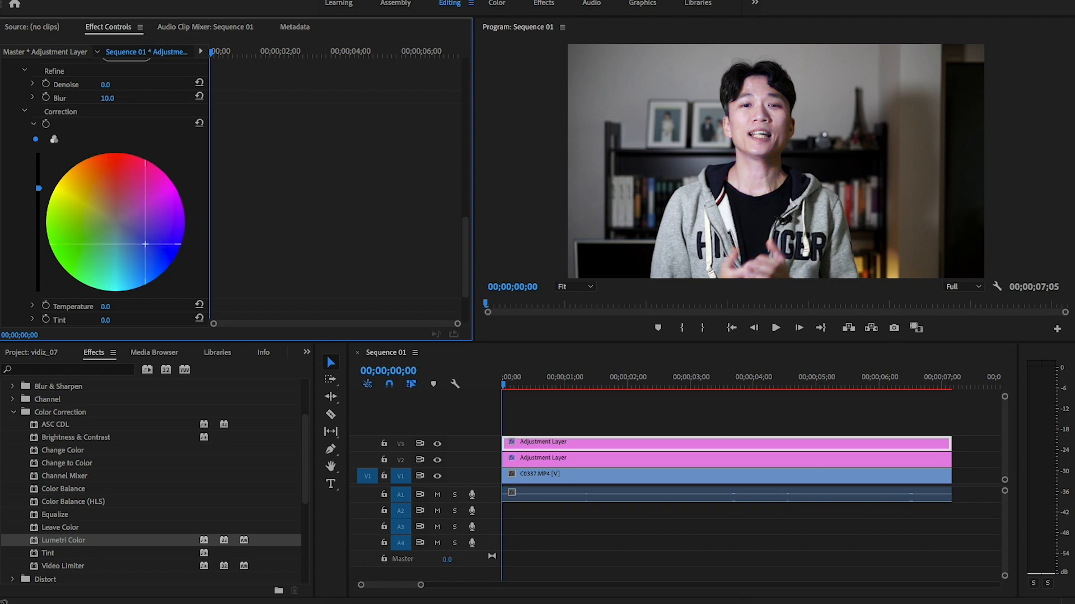
Try tinting the keyed skin blue-violet and yellow-green with the Correction color wheel, and reset the wheel to neutral
click(167, 252)
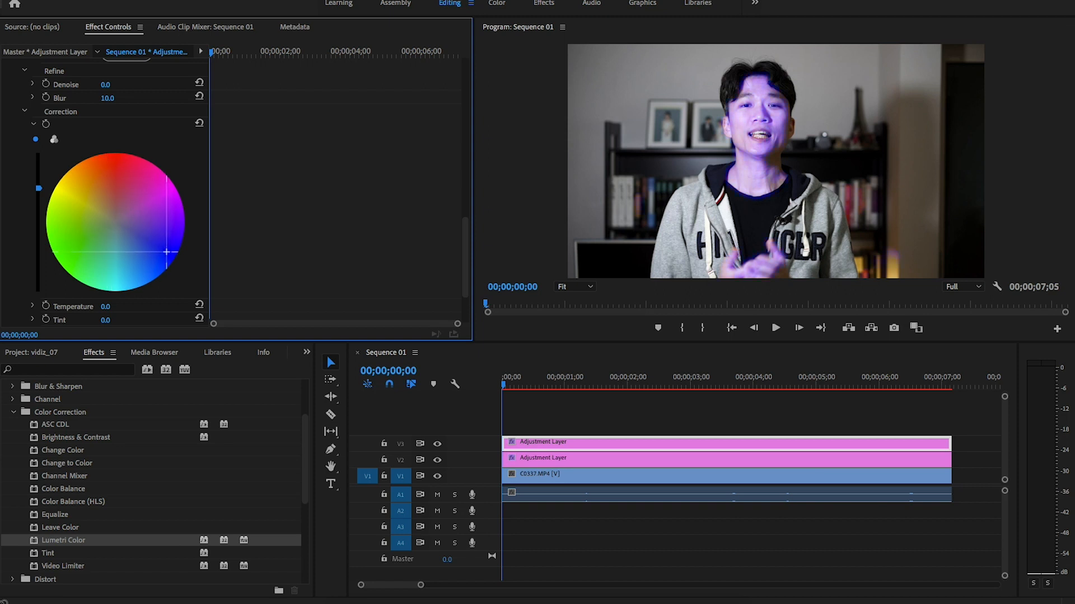
drag(166, 252, 58, 251)
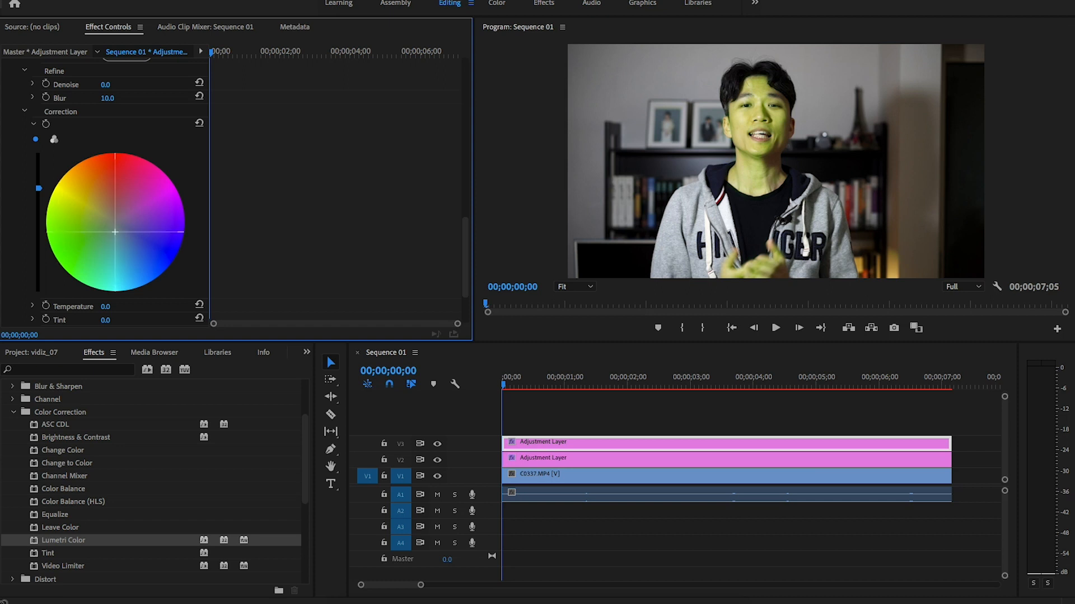
double_click(117, 229)
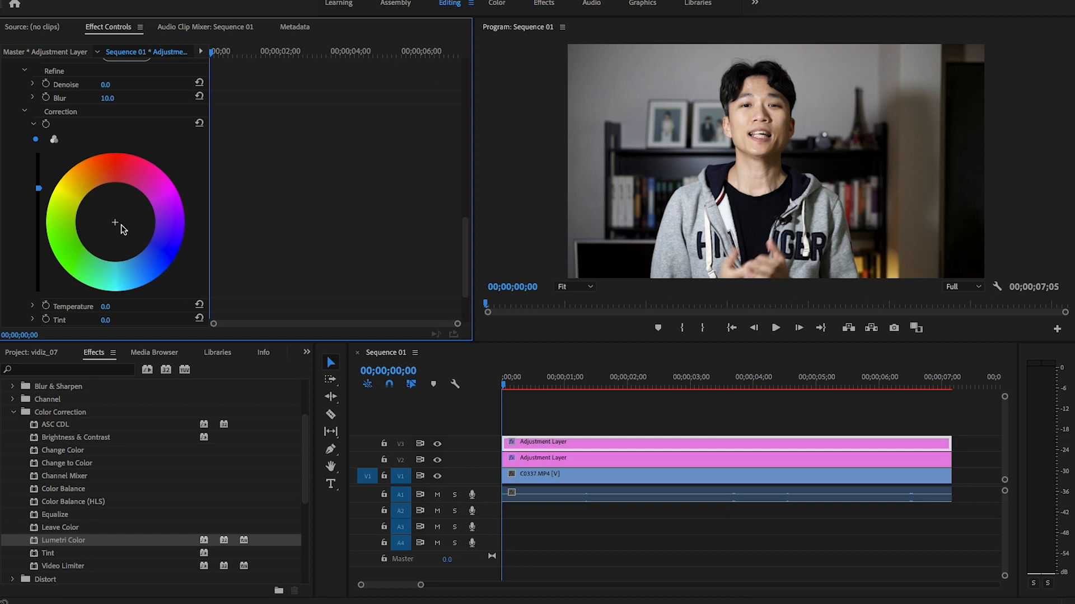
Brighten the keyed skin slightly more and shift its Correction color subtly toward orange-red, resetting a stronger orange-red shift first
mouse_move(38, 189)
mouse_down()
mouse_move(40, 236)
mouse_move(38, 188)
mouse_up()
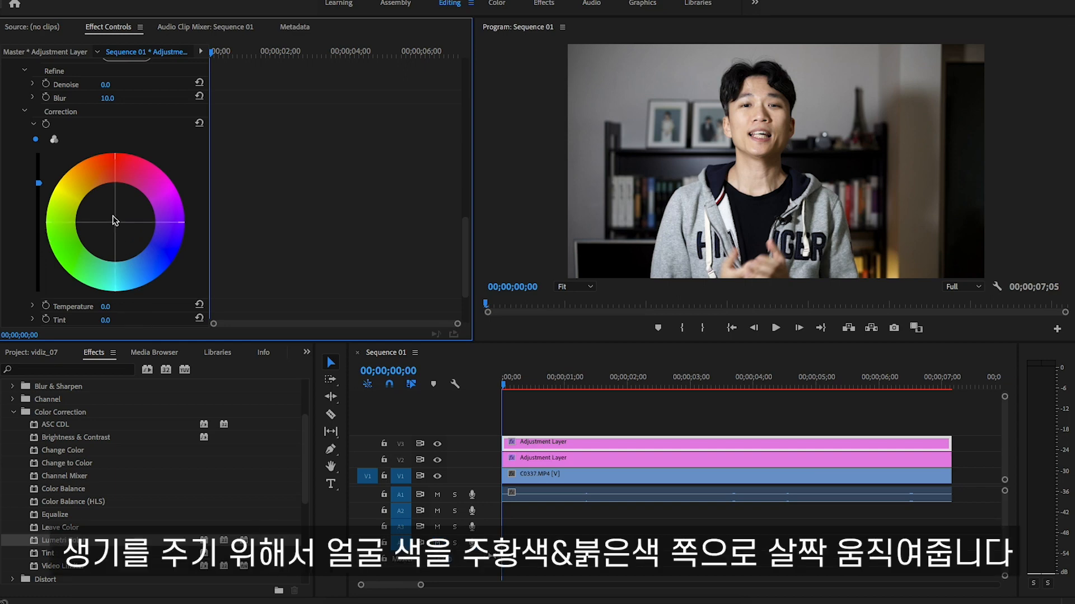
drag(116, 222, 105, 188)
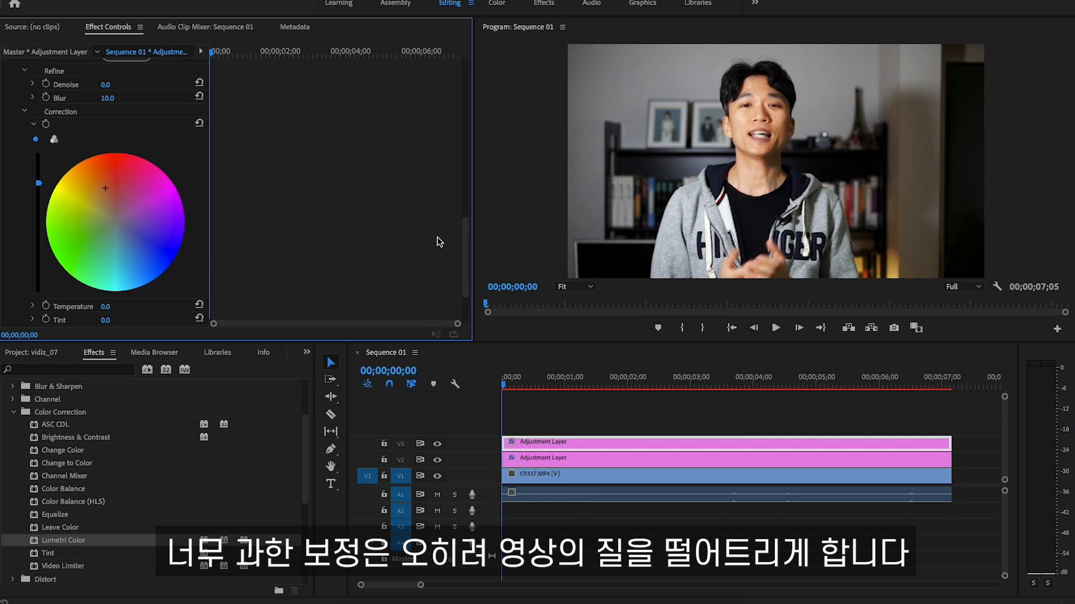
double_click(115, 232)
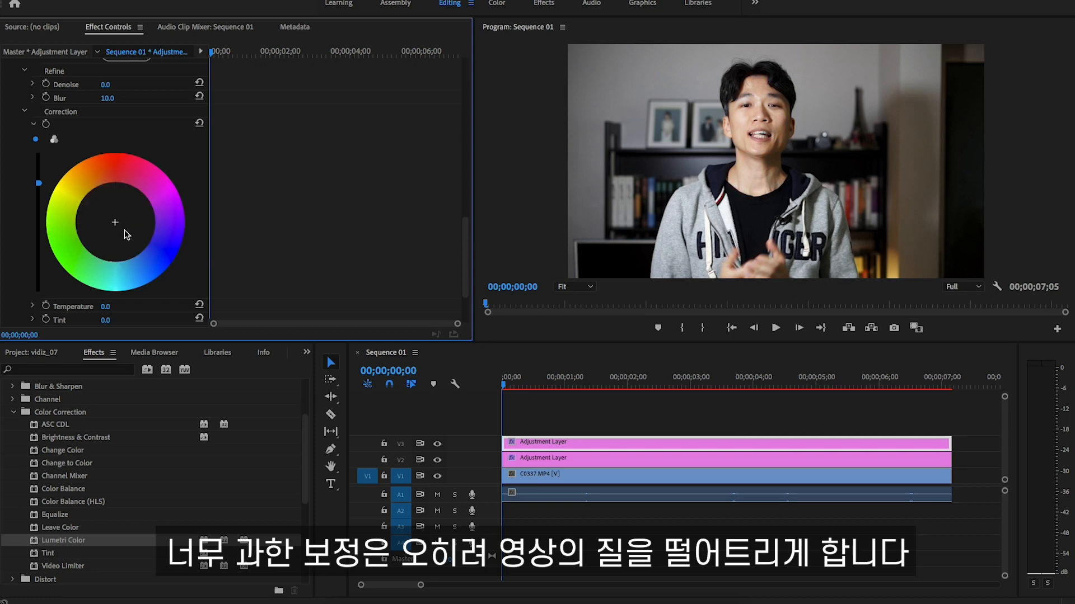
drag(113, 214, 111, 210)
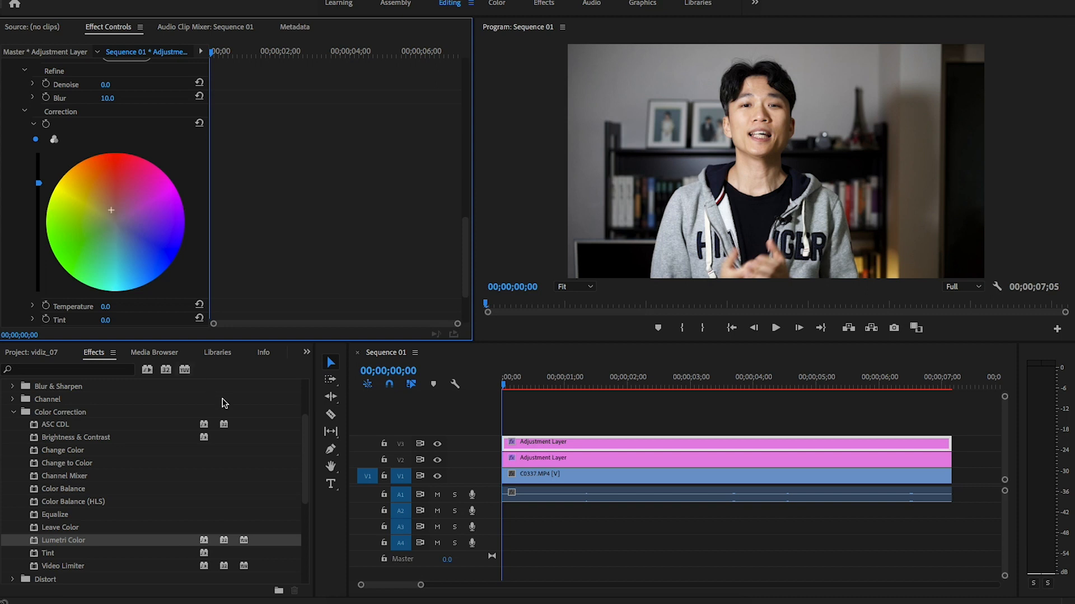
Hide the V2 adjustment layer track and toggle the V3 track's output to compare the face with and without the skin correction
click(431, 457)
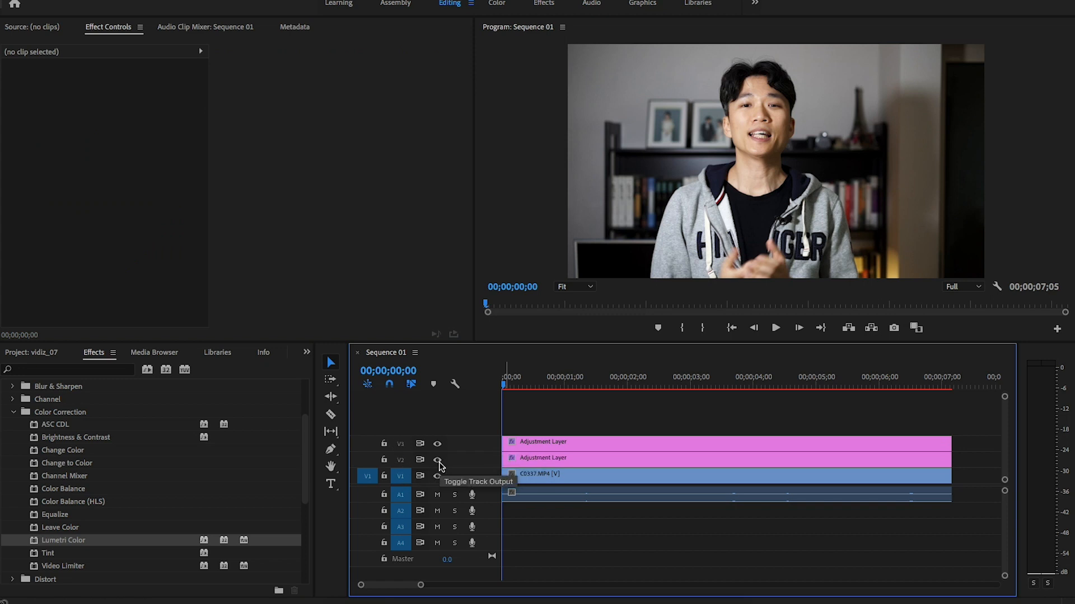
click(437, 460)
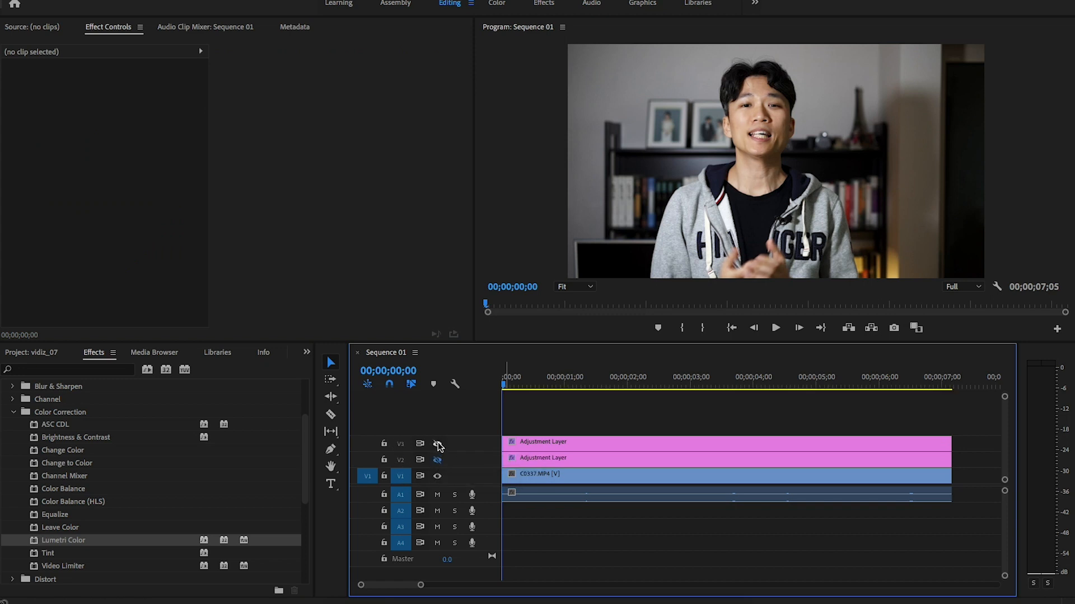
click(437, 444)
click(438, 444)
click(439, 445)
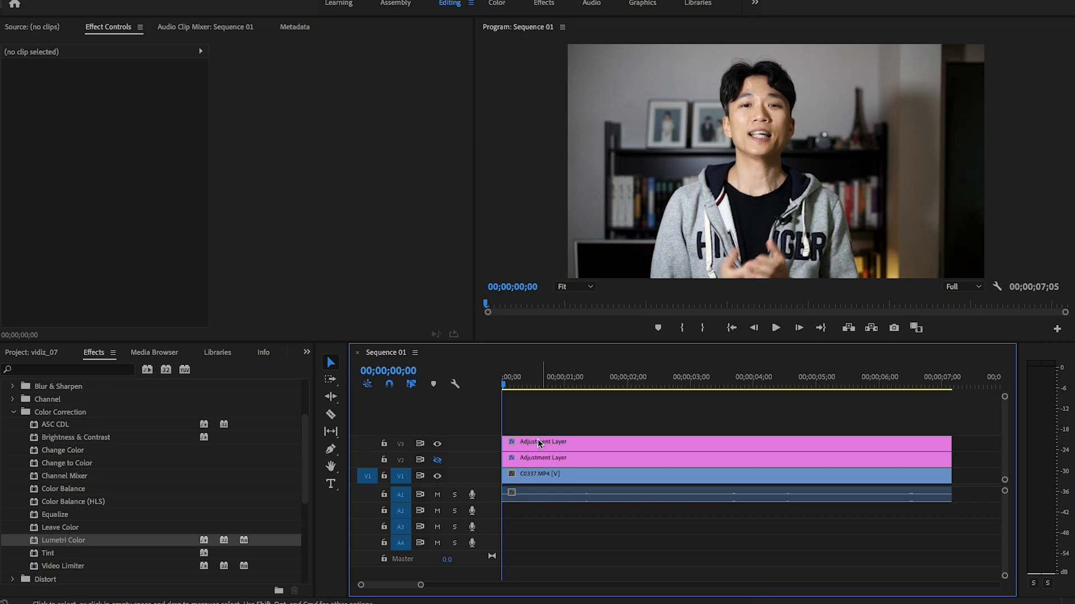